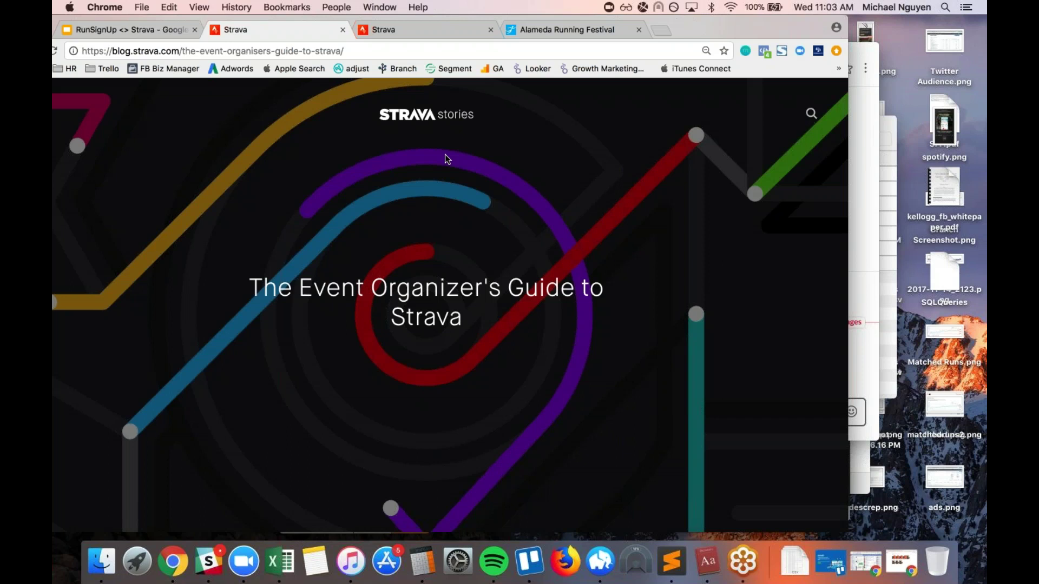
Scroll to the guide's intro and Create, Share, Verify graphic, hide Slack, then return to the Overview slide
scroll(445, 159, "up", 1)
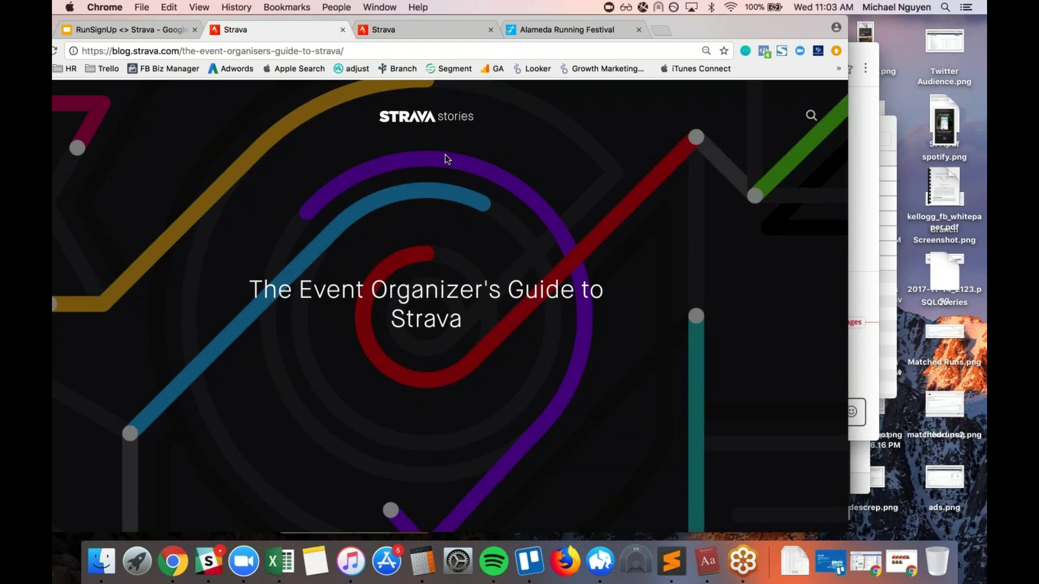
scroll(445, 157, "down", 6)
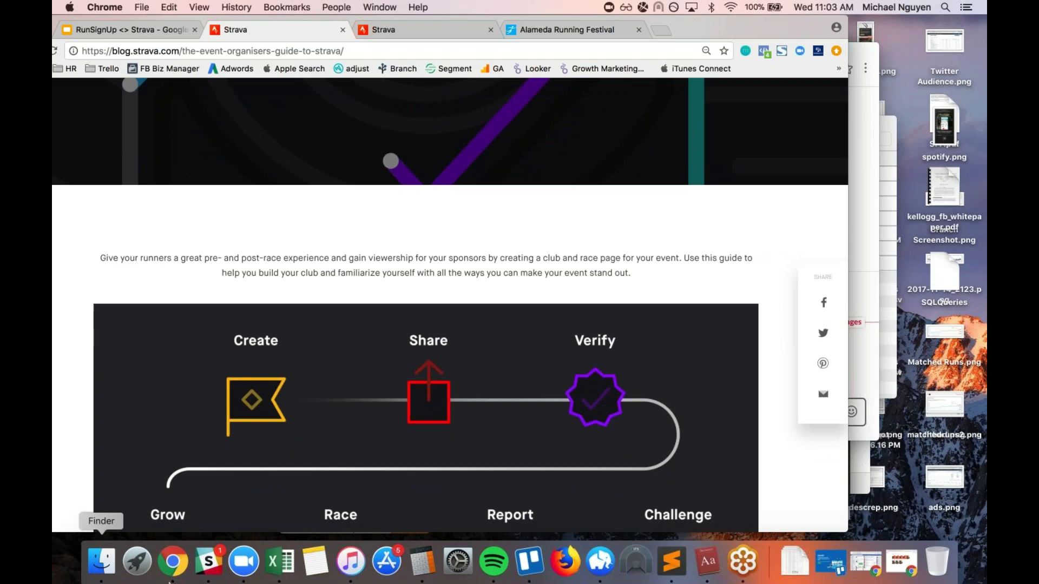
right_click(208, 578)
left_click(213, 517)
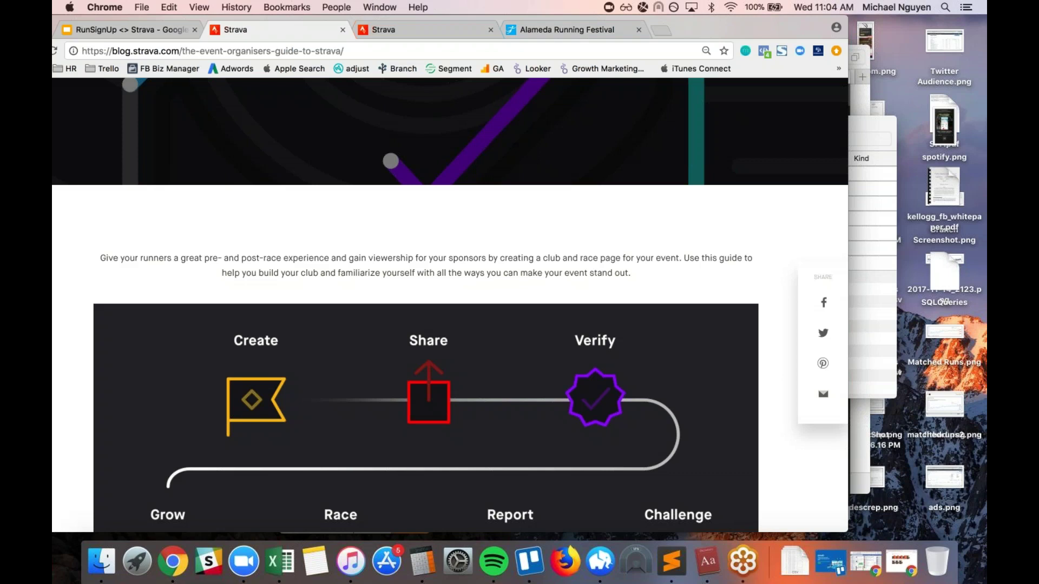
left_click(135, 34)
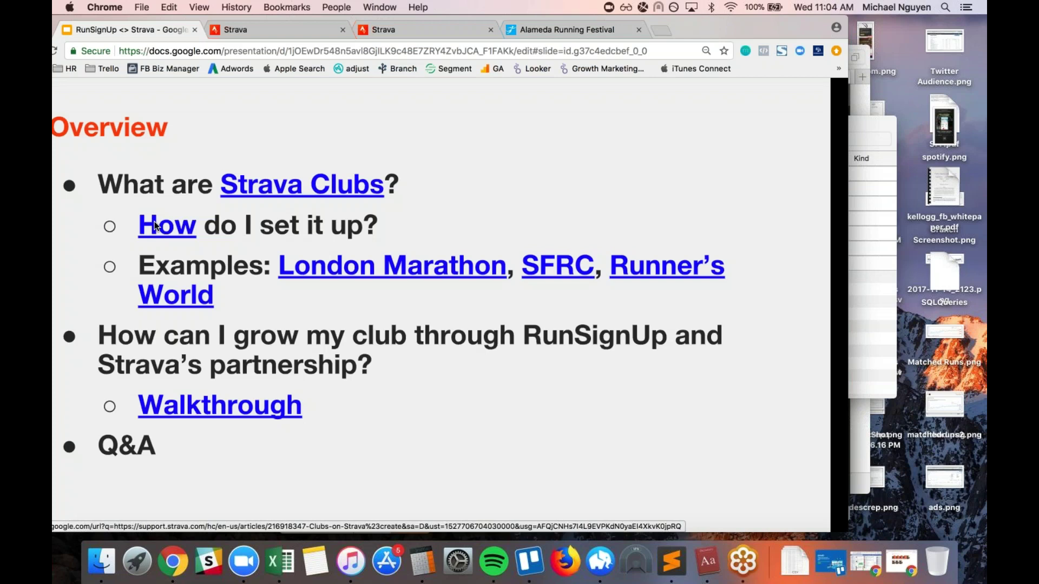
Open the London Marathon club (12158 members), scroll through its club posts, then pick Club Leaderboard
left_click(295, 274)
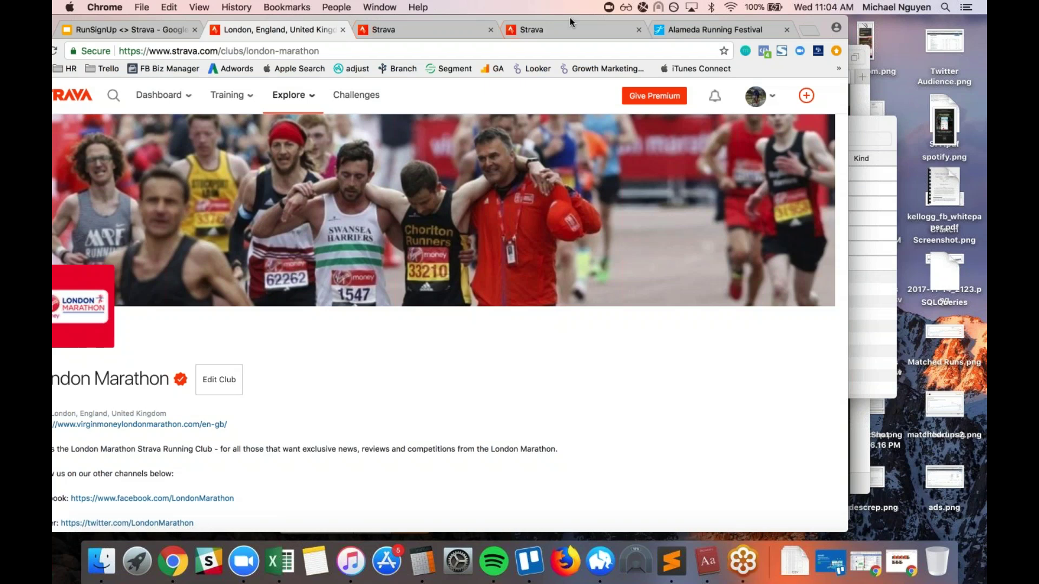
left_click_drag(570, 17, 621, 22)
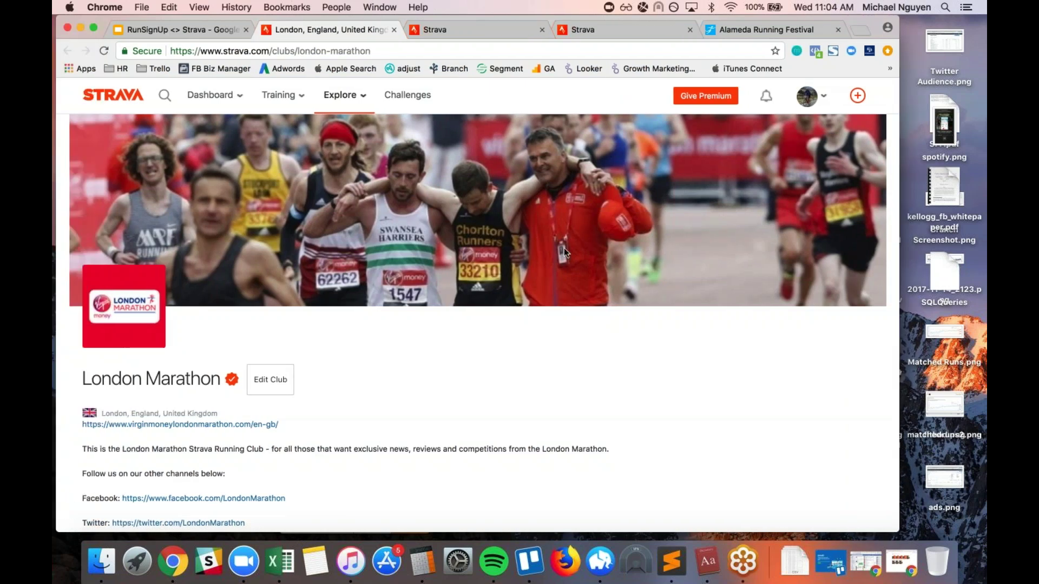
scroll(564, 249, "down", 5)
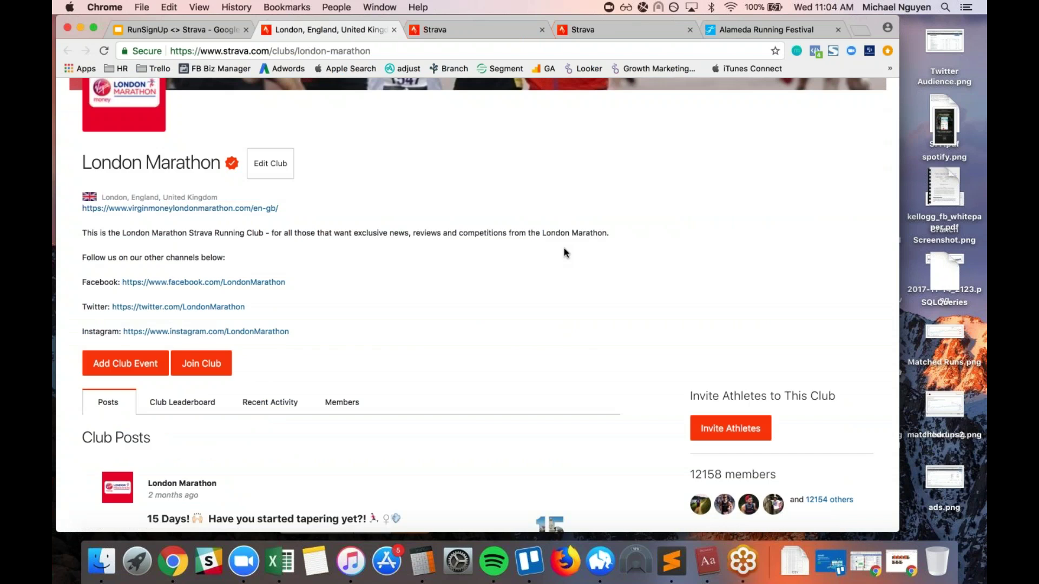
scroll(564, 249, "down", 3)
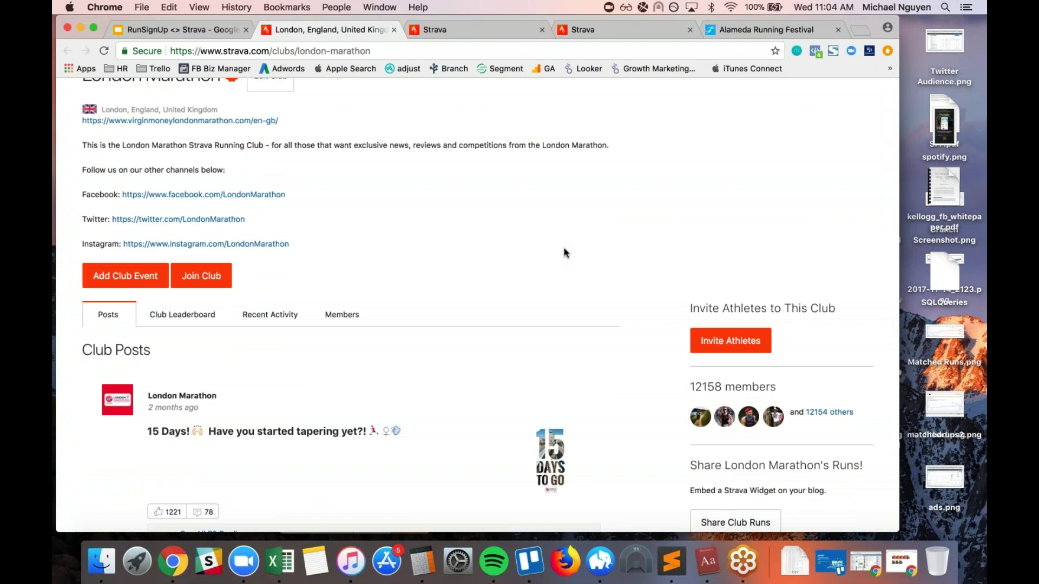
scroll(564, 249, "down", 4)
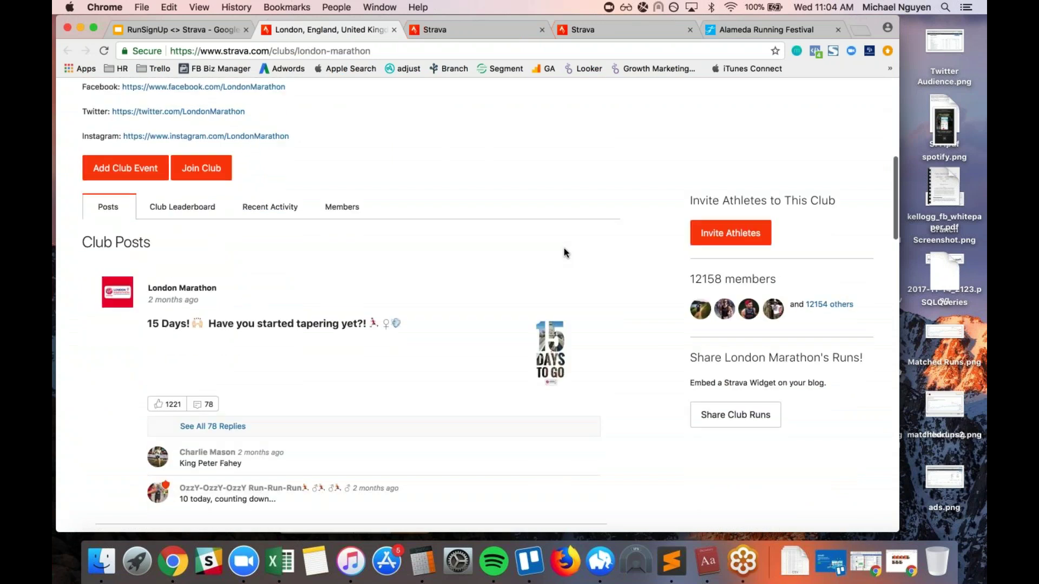
scroll(564, 250, "down", 3)
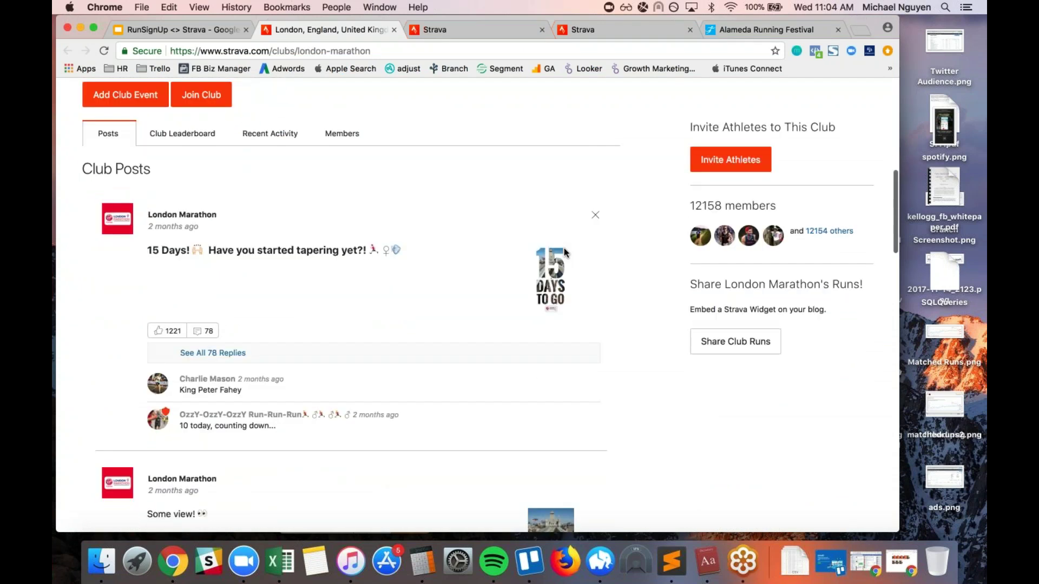
scroll(564, 250, "down", 2)
scroll(350, 250, "down", 3)
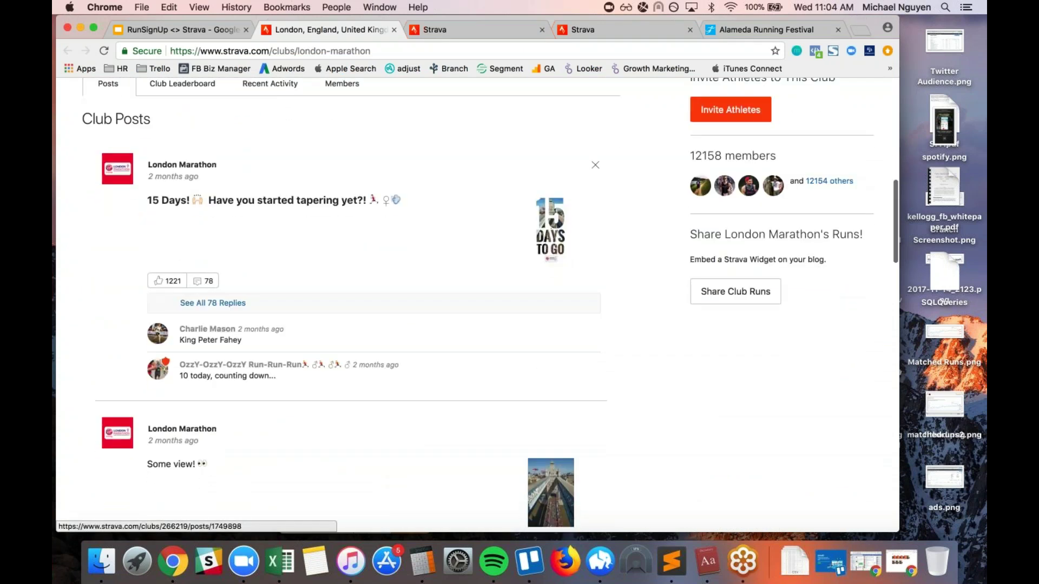
scroll(350, 250, "up", 8)
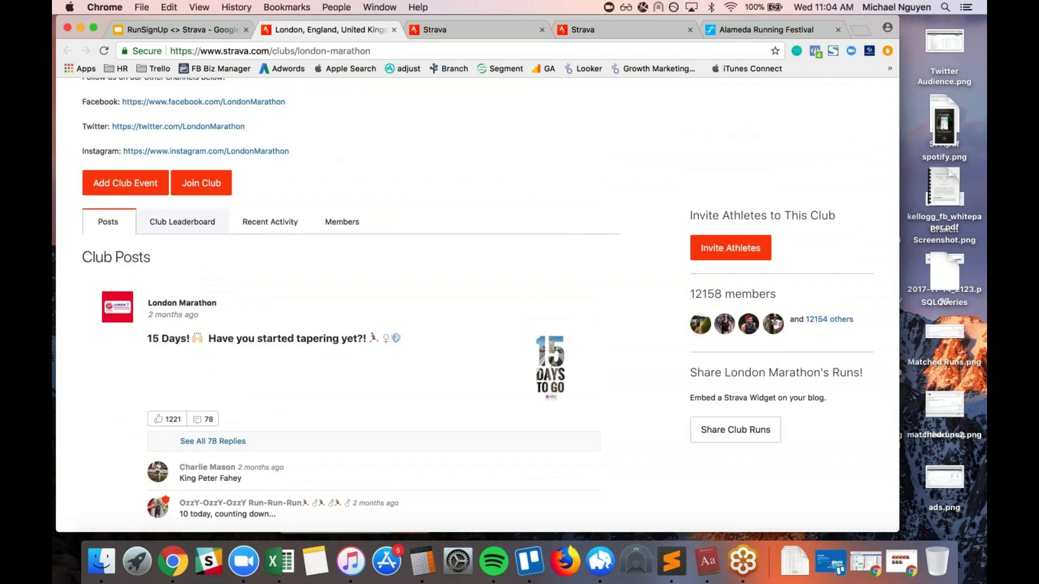
left_click(210, 225)
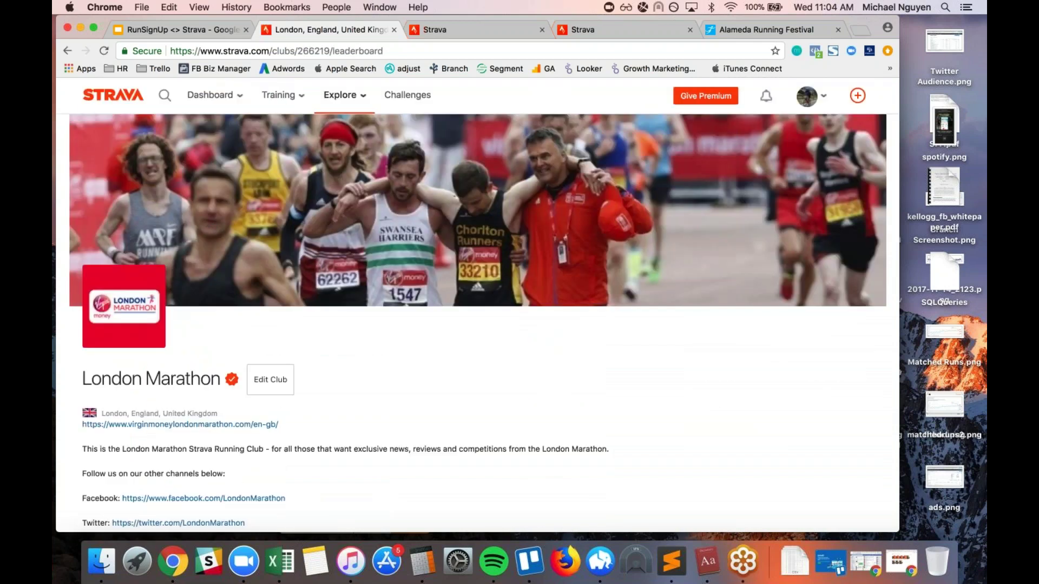
Review the London Marathon club leaderboard, then switch to Recent Activity
scroll(477, 303, "down", 10)
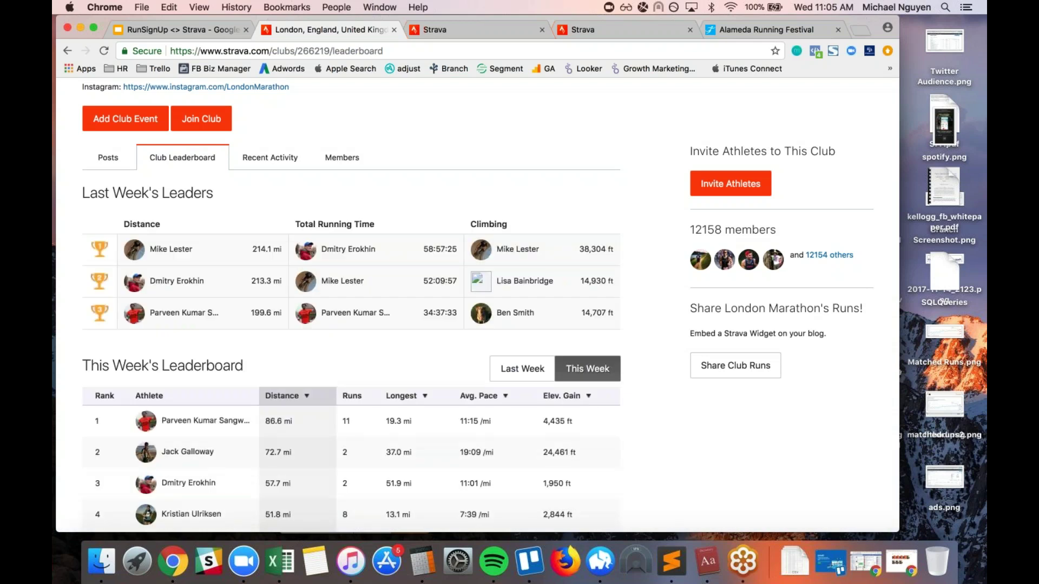
scroll(270, 197, "up", 1)
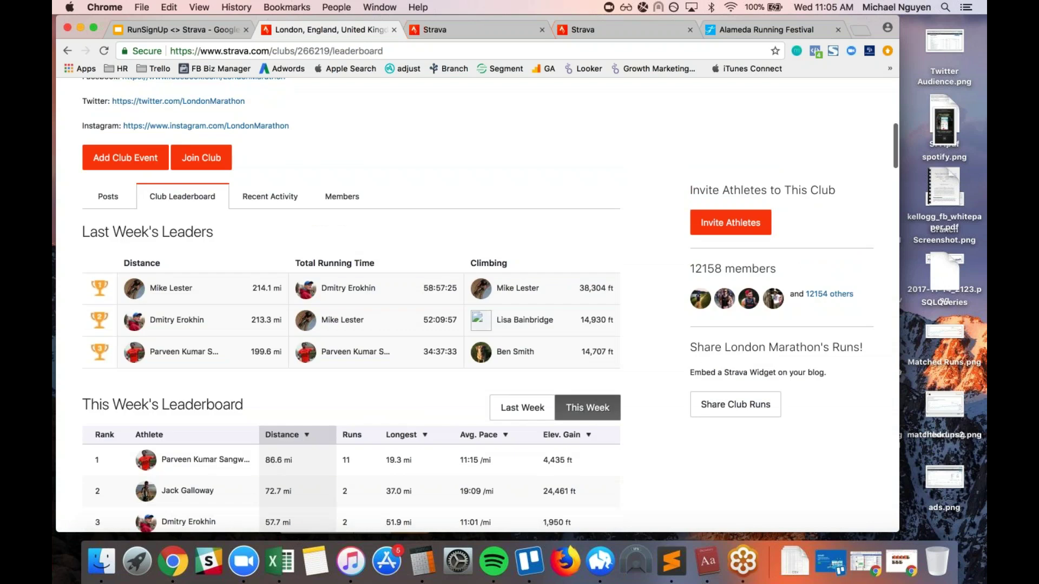
left_click(270, 197)
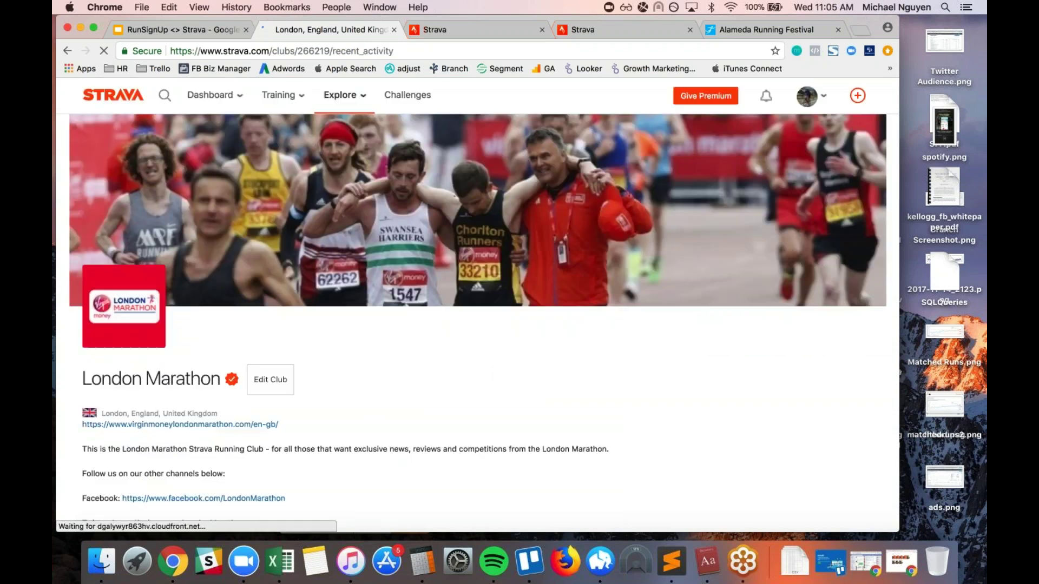
Browse the club's Recent Activity feed, then return to the Overview slide
scroll(477, 303, "down", 10)
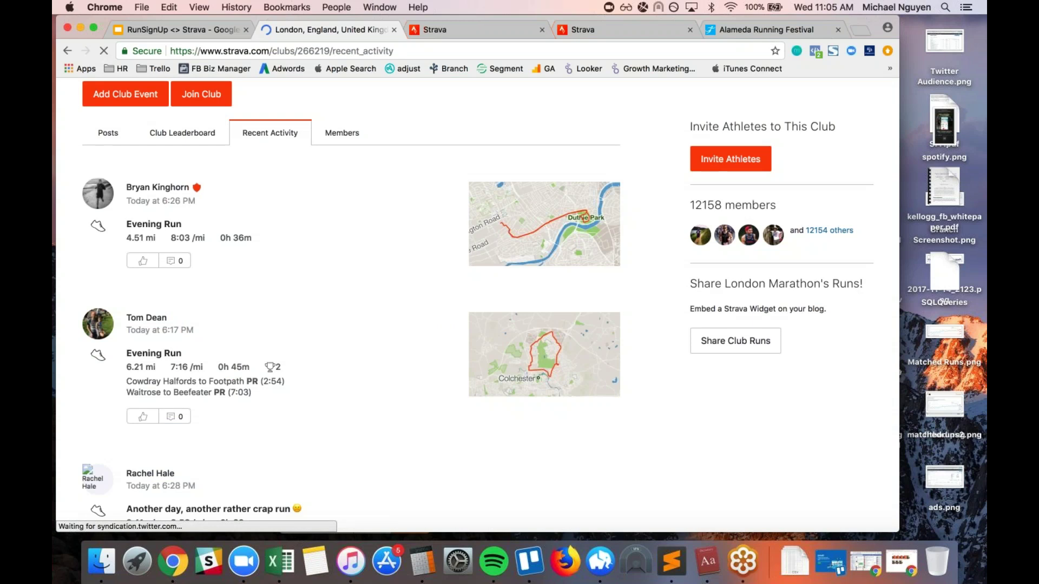
scroll(477, 303, "down", 5)
scroll(476, 303, "up", 5)
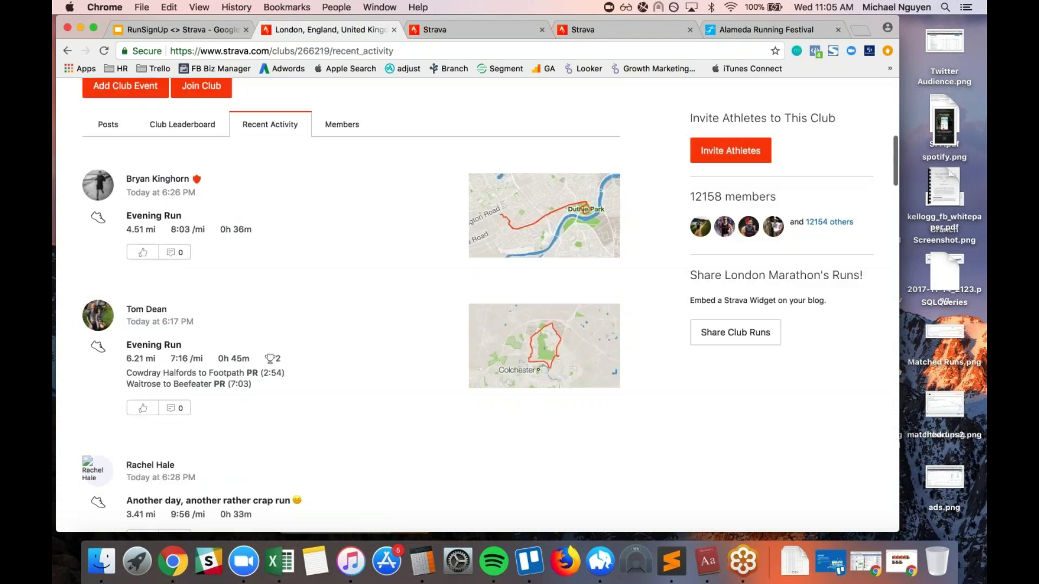
scroll(333, 276, "up", 3)
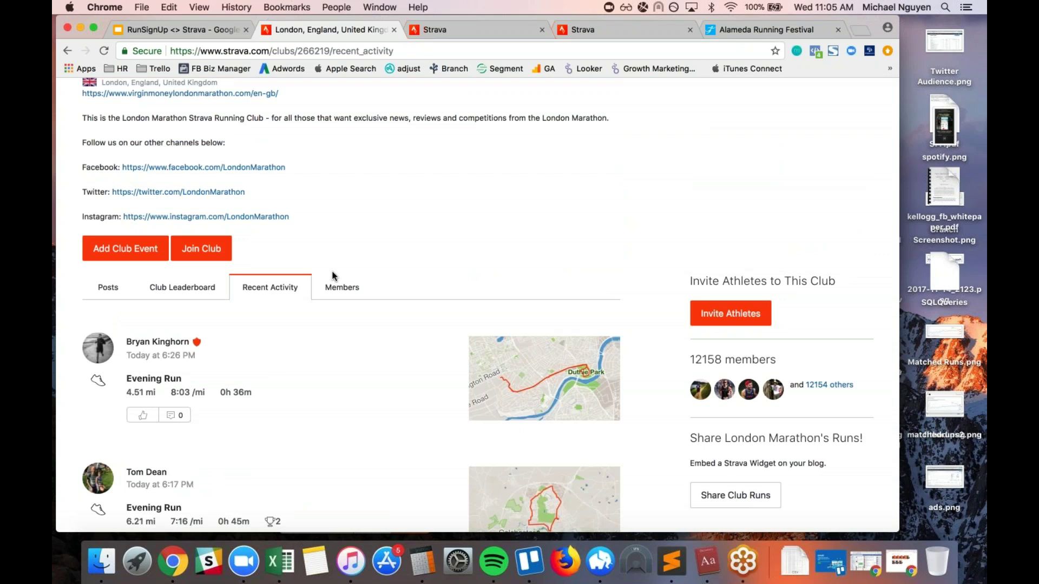
scroll(332, 276, "down", 1)
scroll(334, 276, "down", 2)
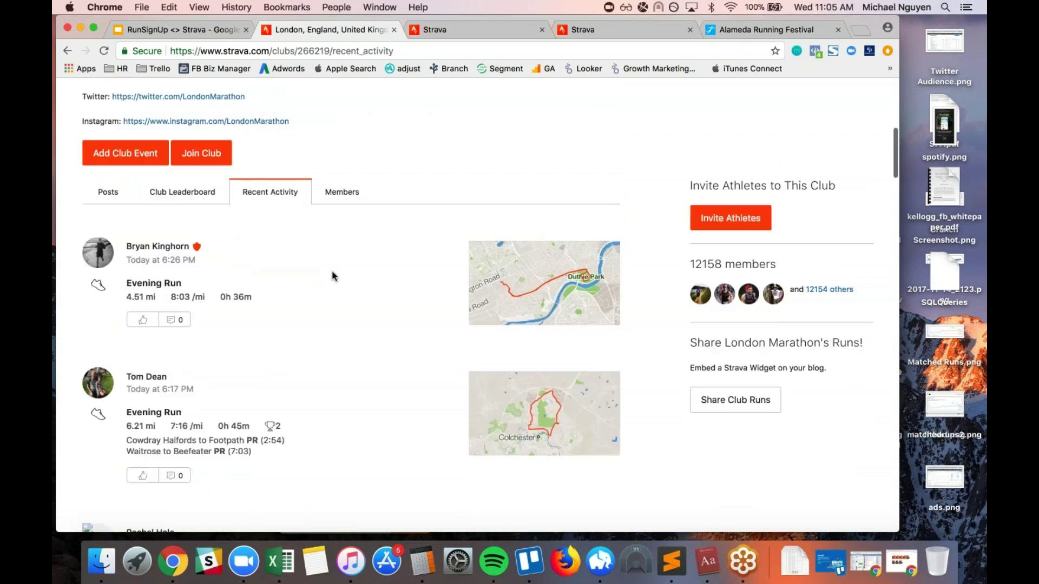
scroll(332, 276, "up", 5)
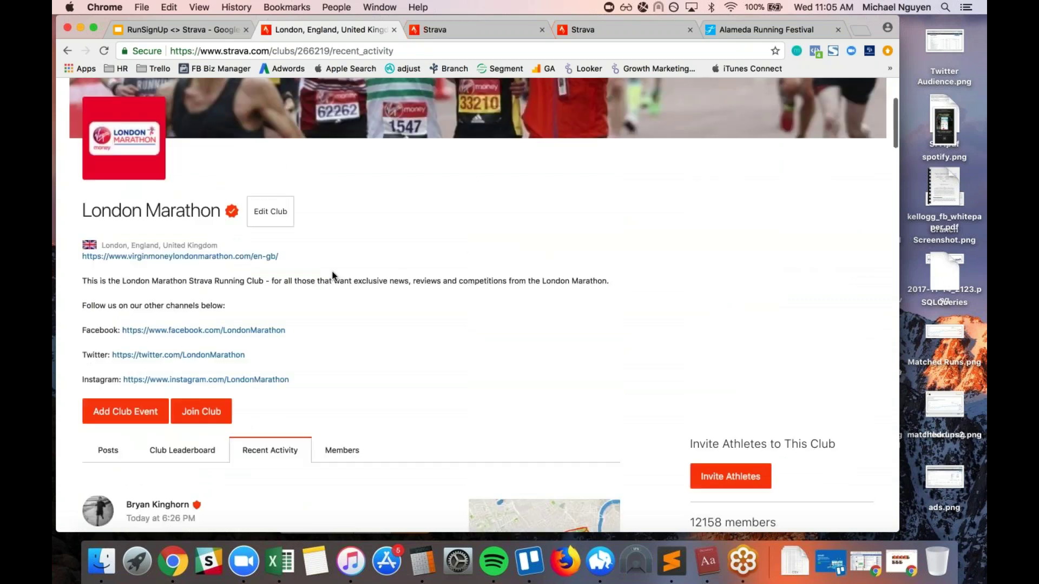
left_click(169, 31)
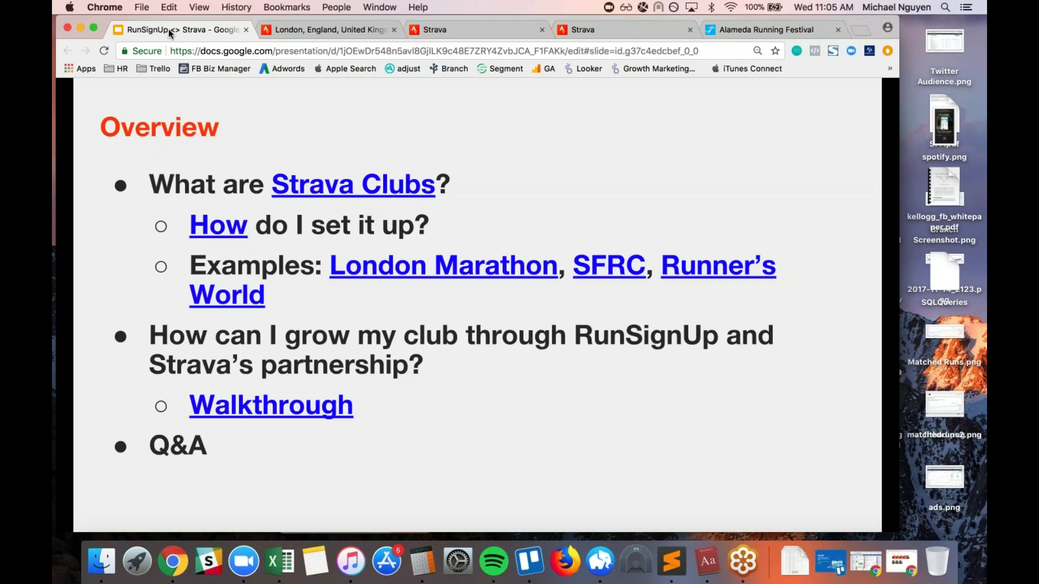
Open the San Francisco Running Company example club and scroll down through its page
left_click(611, 271)
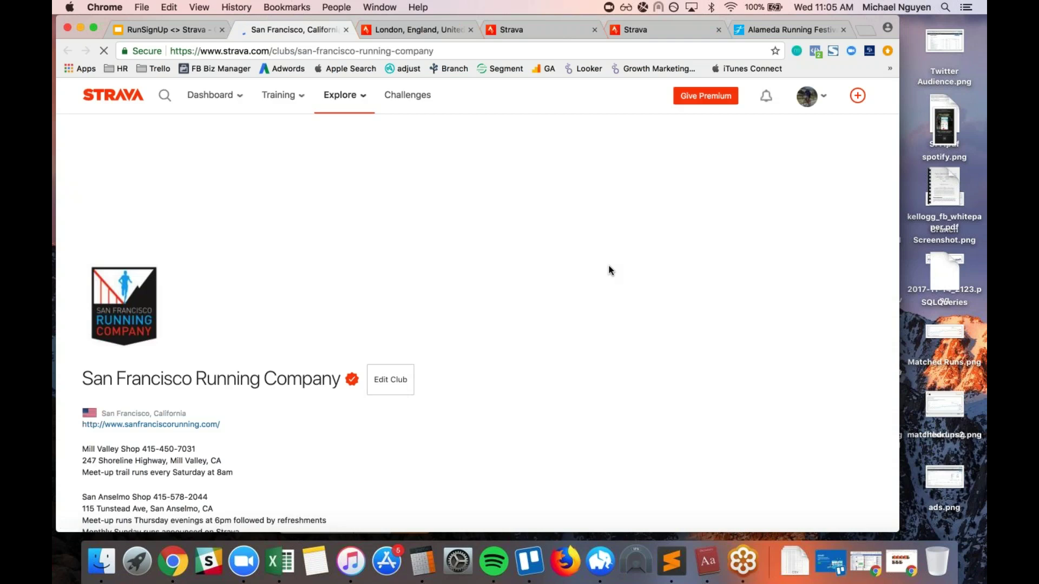
scroll(611, 270, "down", 7)
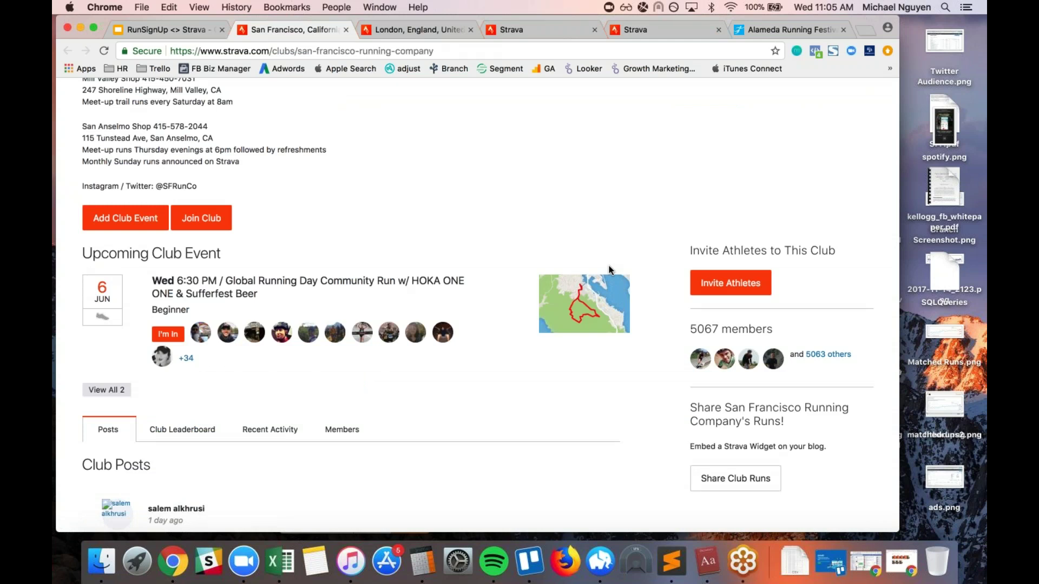
scroll(610, 270, "down", 1)
scroll(610, 270, "down", 2)
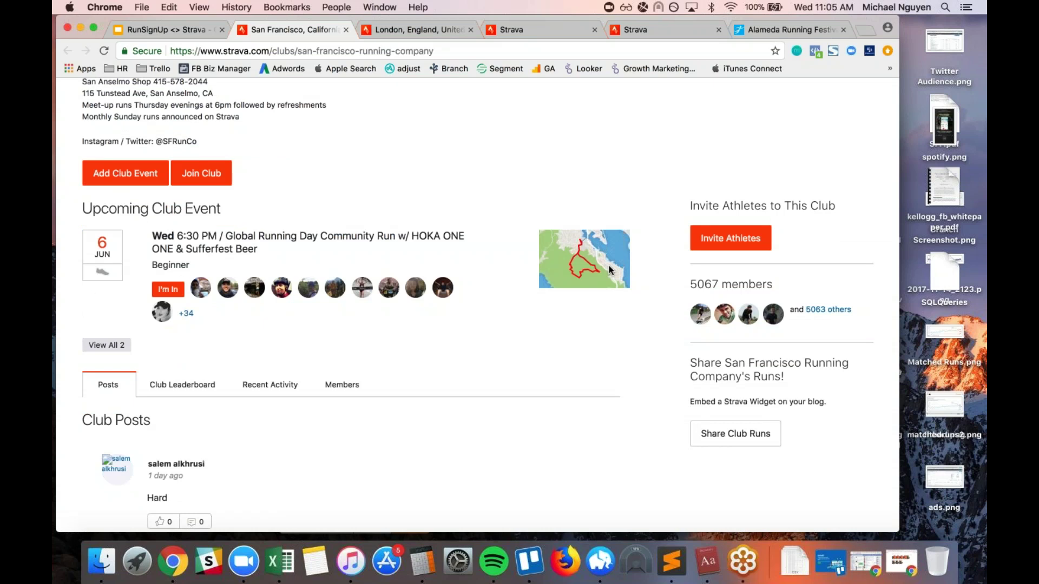
scroll(609, 270, "down", 1)
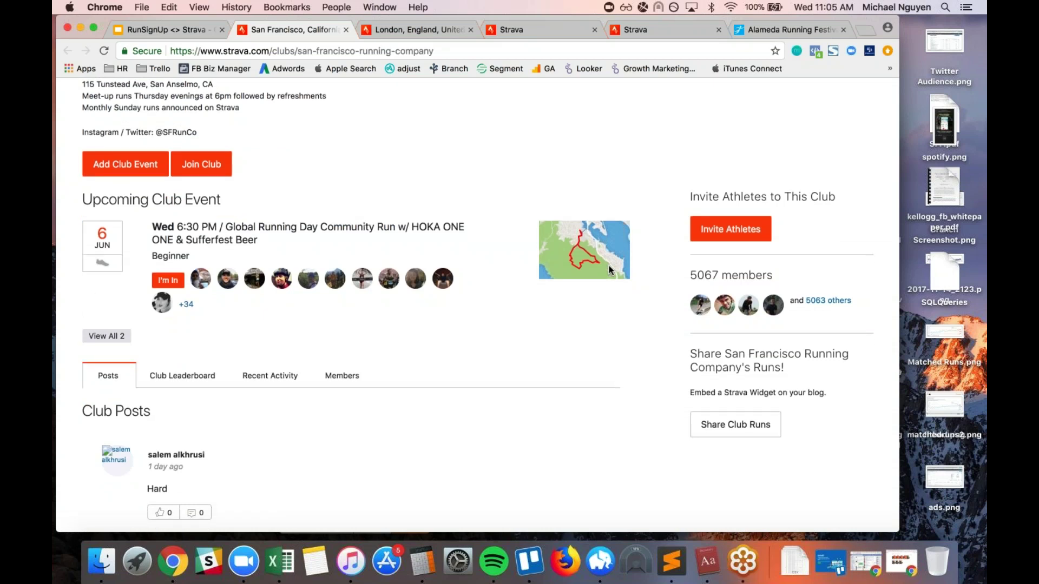
scroll(609, 265, "down", 3)
Reopen the closed Runner's World club tab (24331 members) and scroll down through its posts
key("super+shift+t")
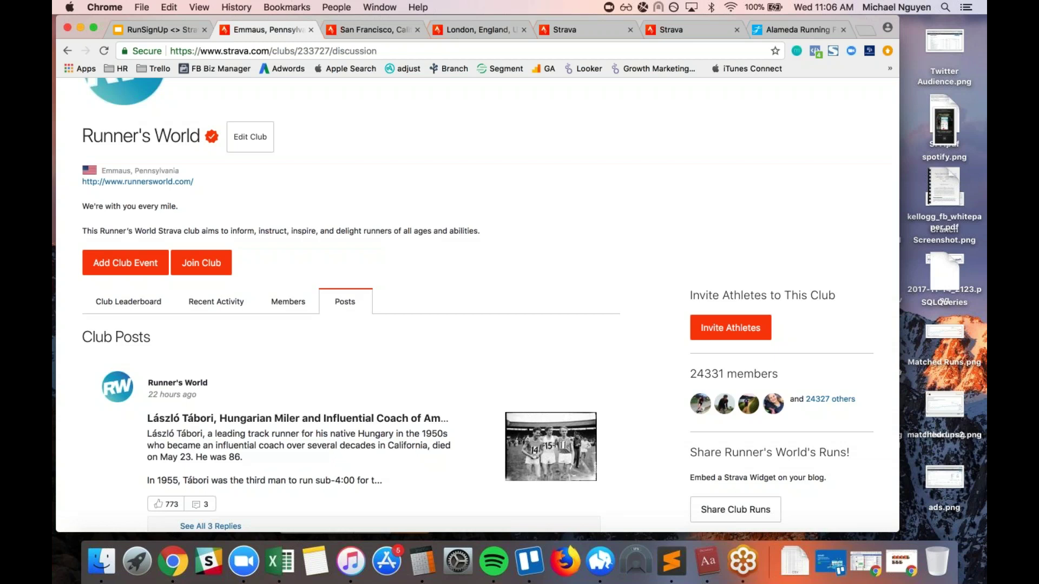
scroll(476, 303, "down", 3)
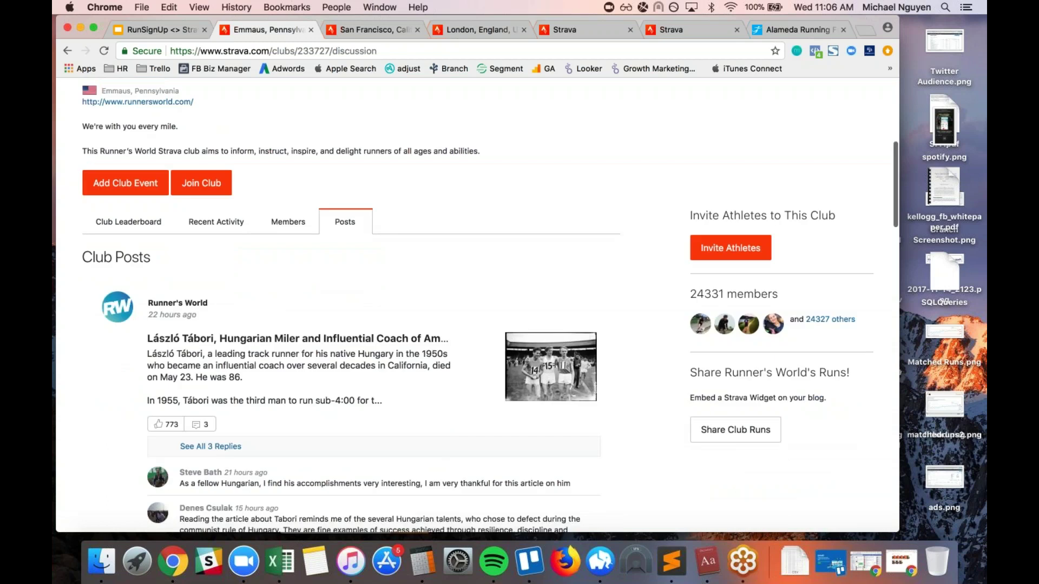
scroll(490, 305, "down", 1)
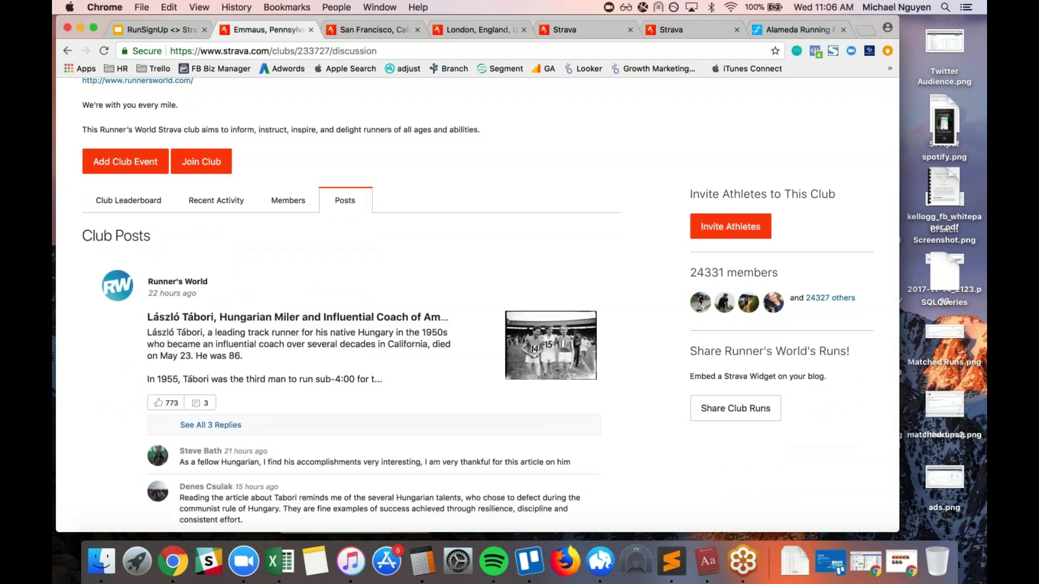
scroll(476, 303, "down", 1)
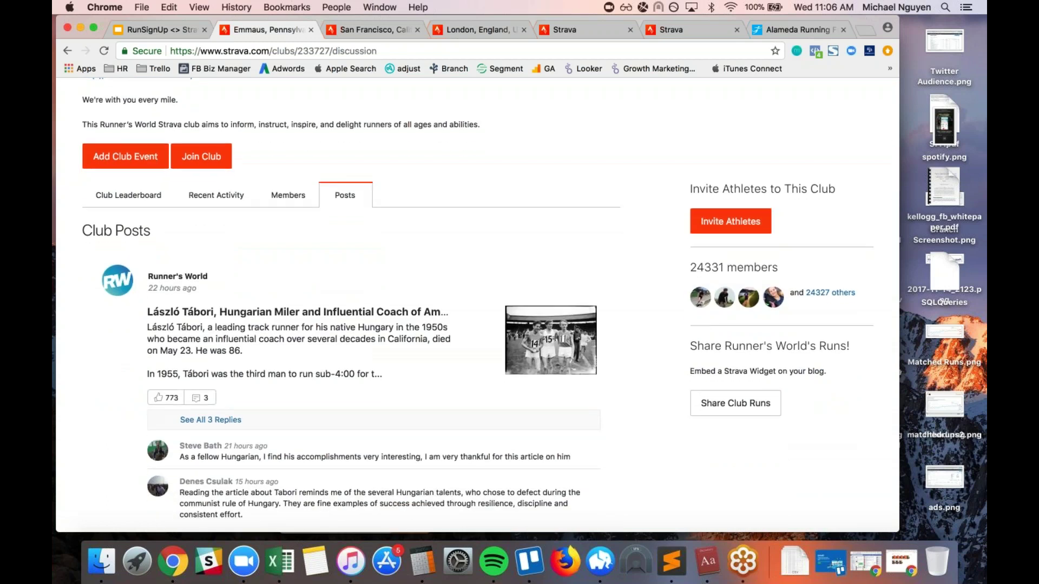
scroll(476, 303, "down", 6)
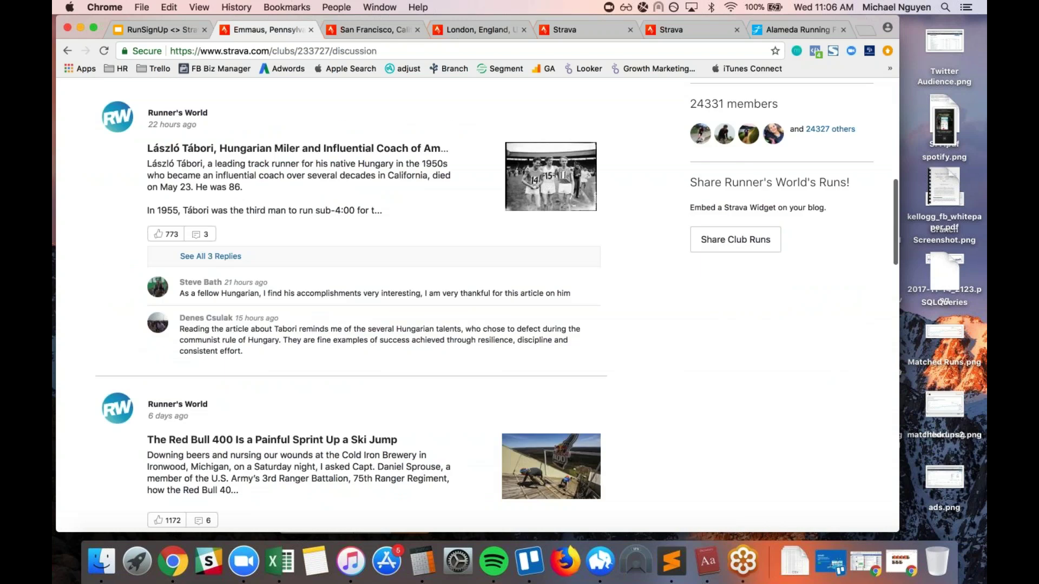
scroll(476, 303, "down", 6)
scroll(477, 303, "down", 6)
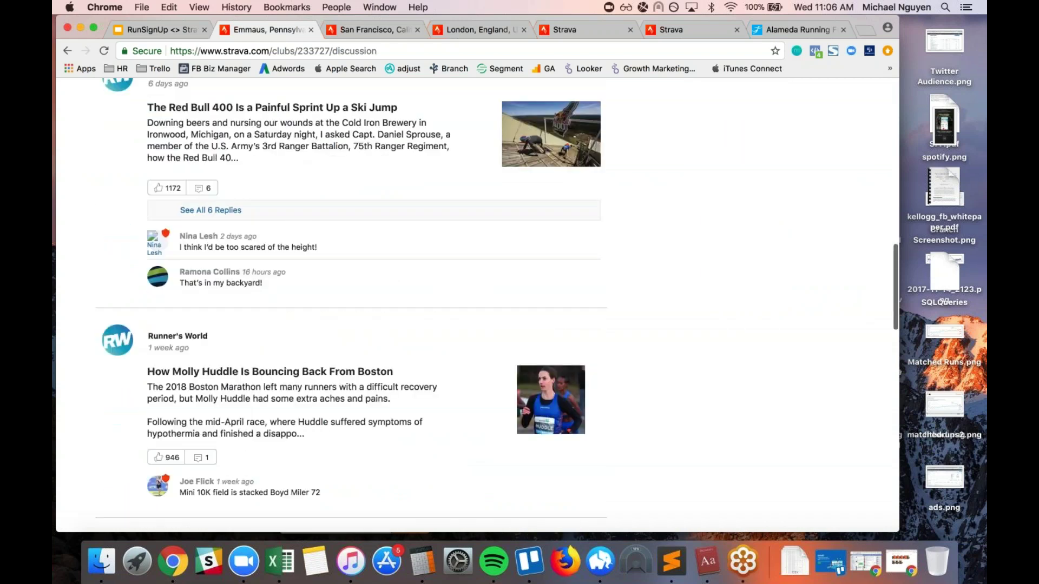
scroll(476, 303, "down", 5)
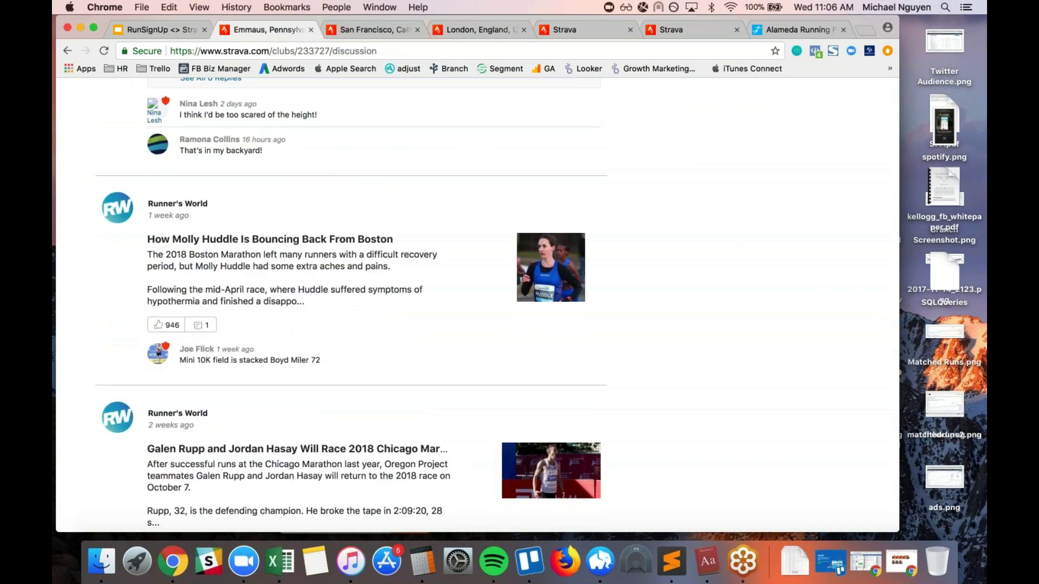
scroll(476, 303, "down", 5)
scroll(476, 303, "down", 14)
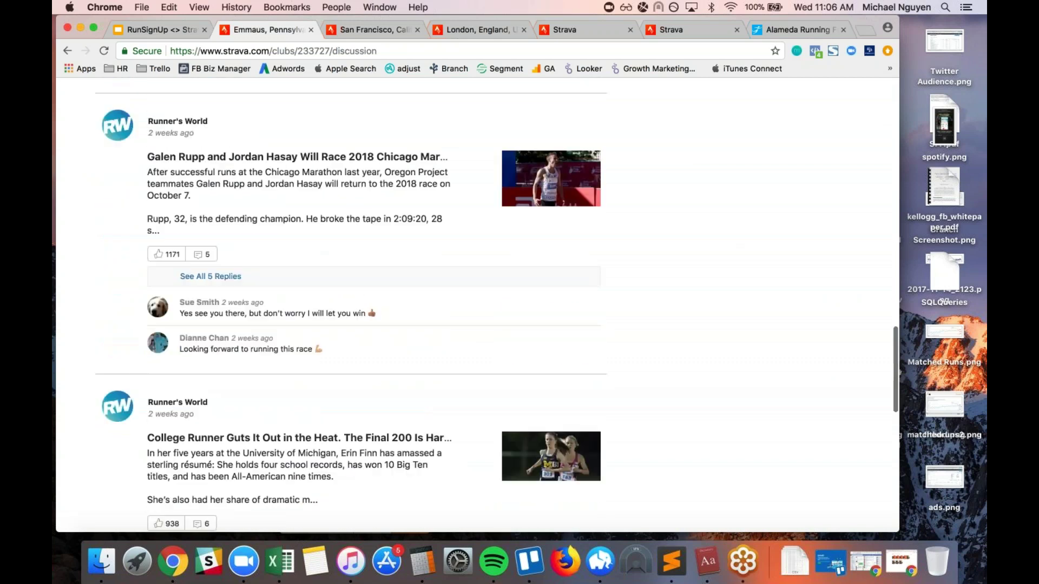
Scroll back up the Runner's World posts to the club banner
scroll(476, 303, "up", 5)
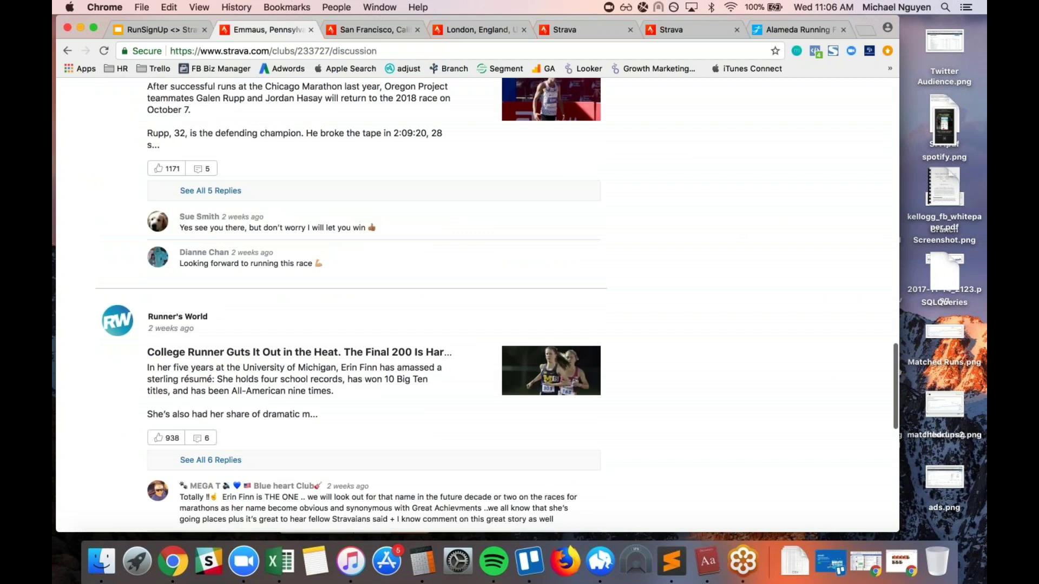
scroll(476, 304, "up", 15)
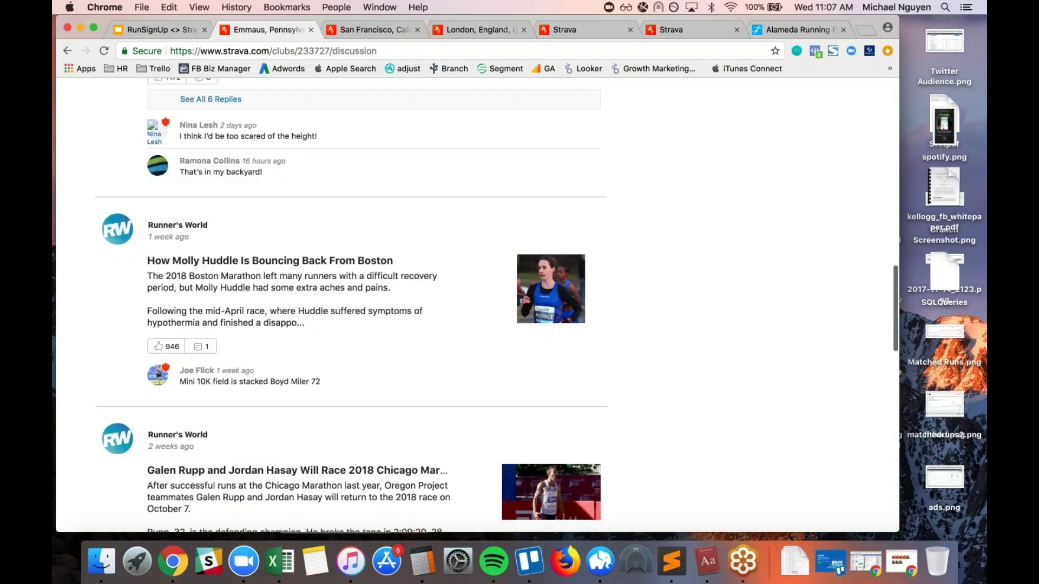
scroll(476, 303, "up", 15)
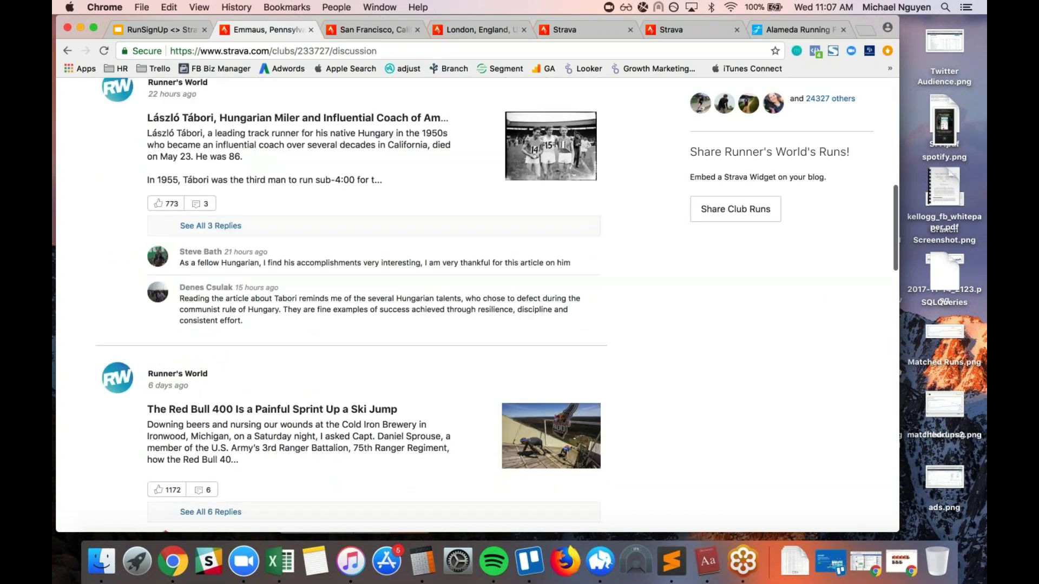
scroll(477, 303, "up", 3)
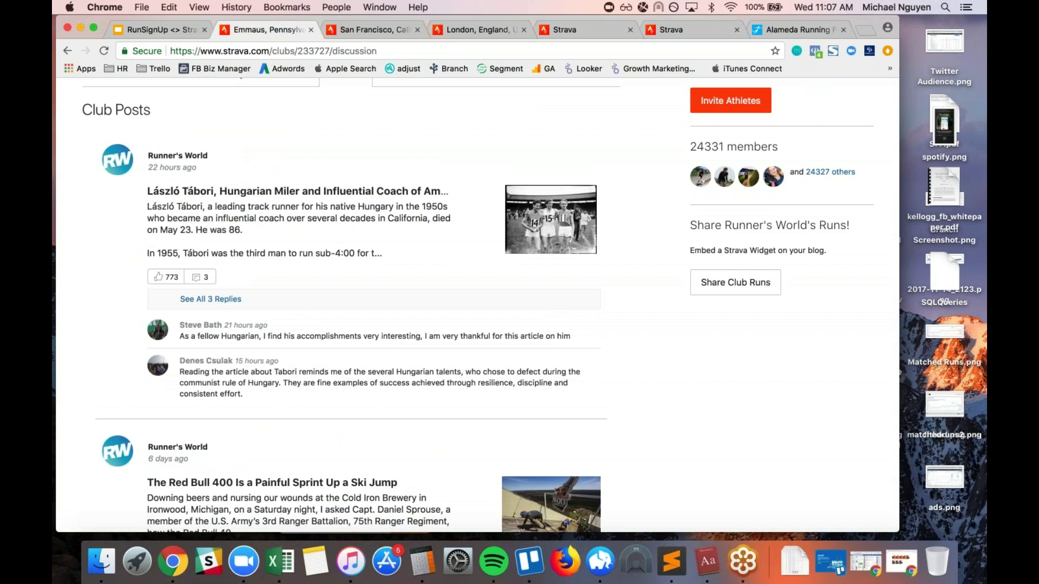
scroll(477, 303, "up", 5)
scroll(476, 304, "down", 3)
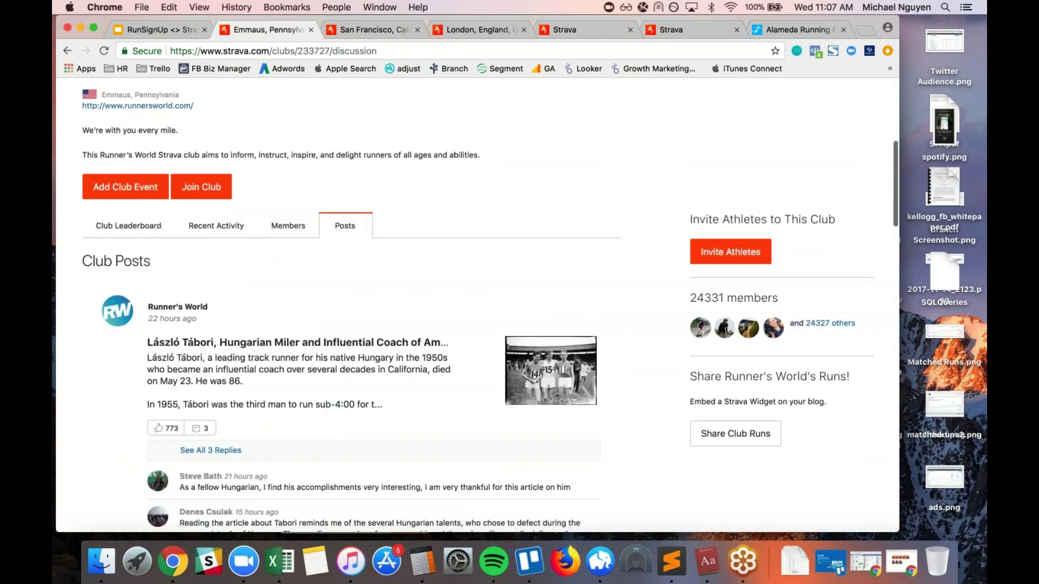
scroll(476, 303, "up", 1)
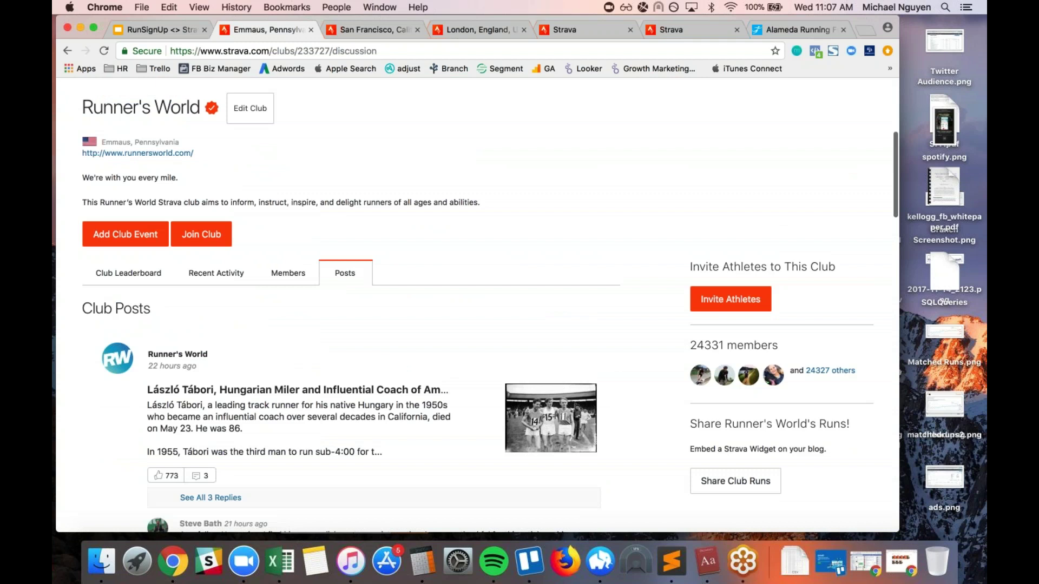
scroll(181, 79, "up", 4)
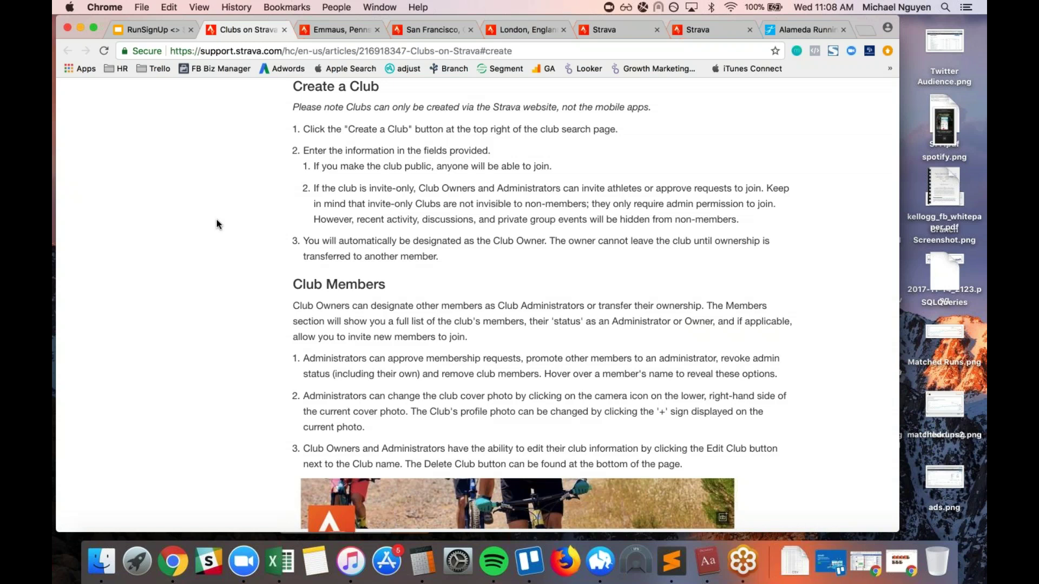
Scroll the Clubs on Strava article up to its Create a Club steps
scroll(216, 220, "up", 1)
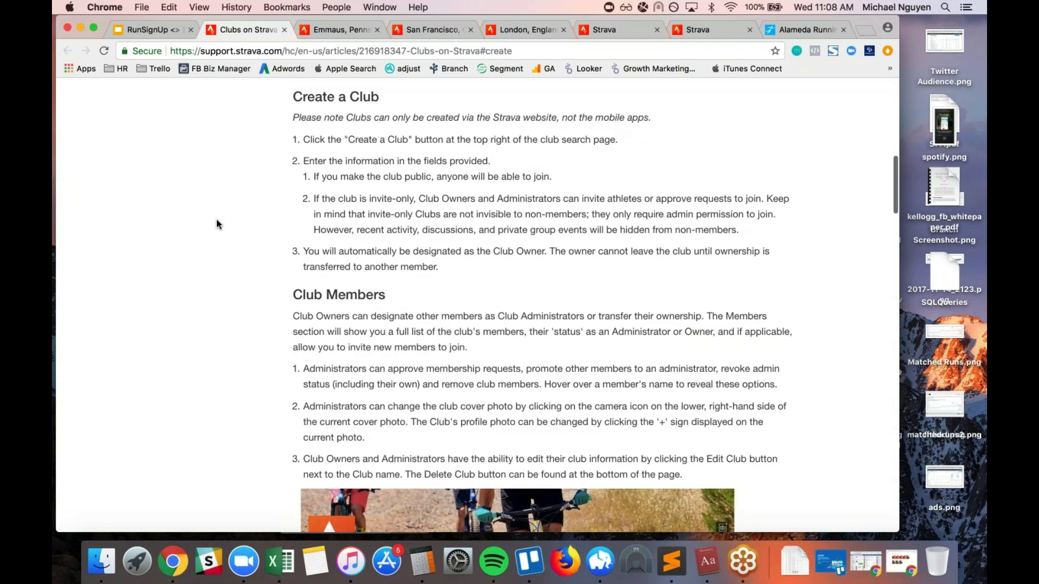
Scroll the Clubs on Strava article through the Create Club form section
scroll(217, 224, "down", 3)
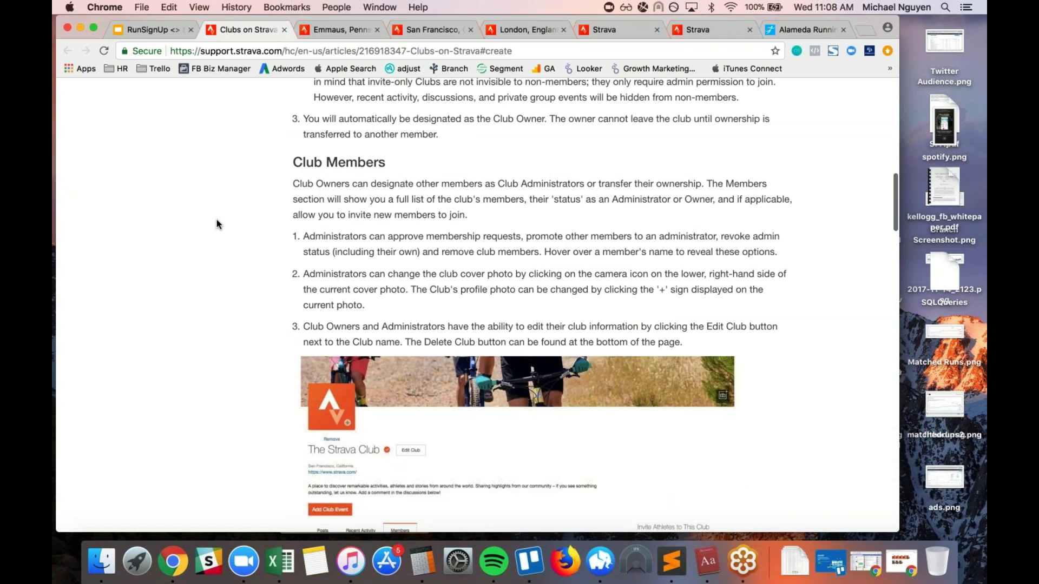
scroll(217, 224, "down", 1)
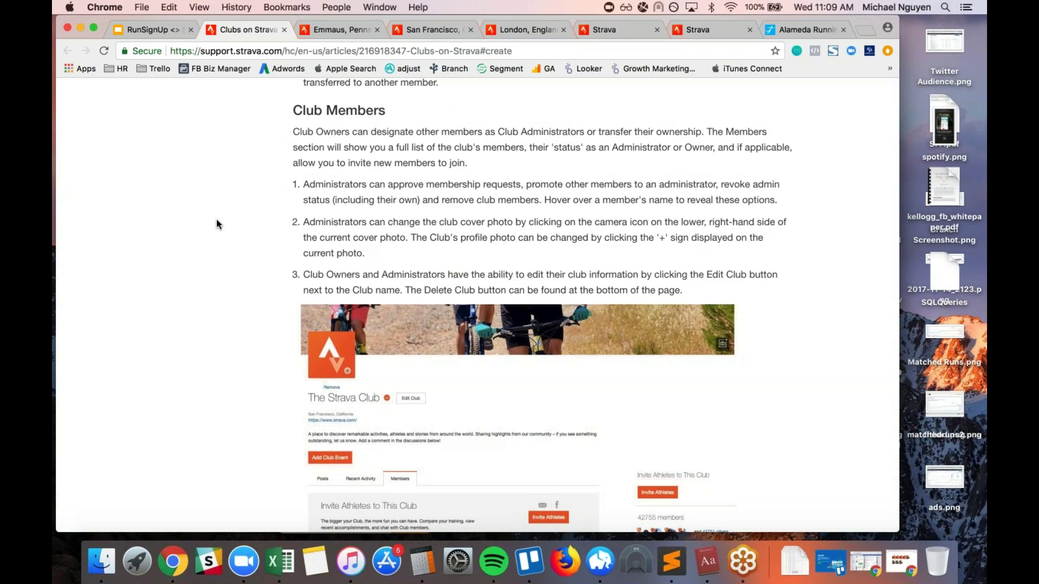
scroll(216, 221, "up", 1)
scroll(216, 224, "down", 4)
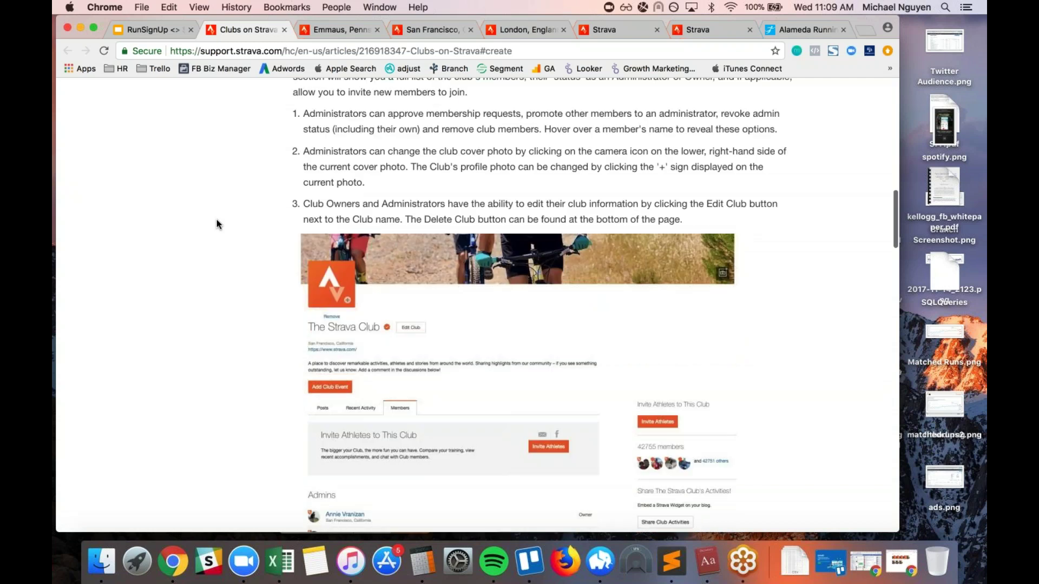
scroll(216, 221, "down", 7)
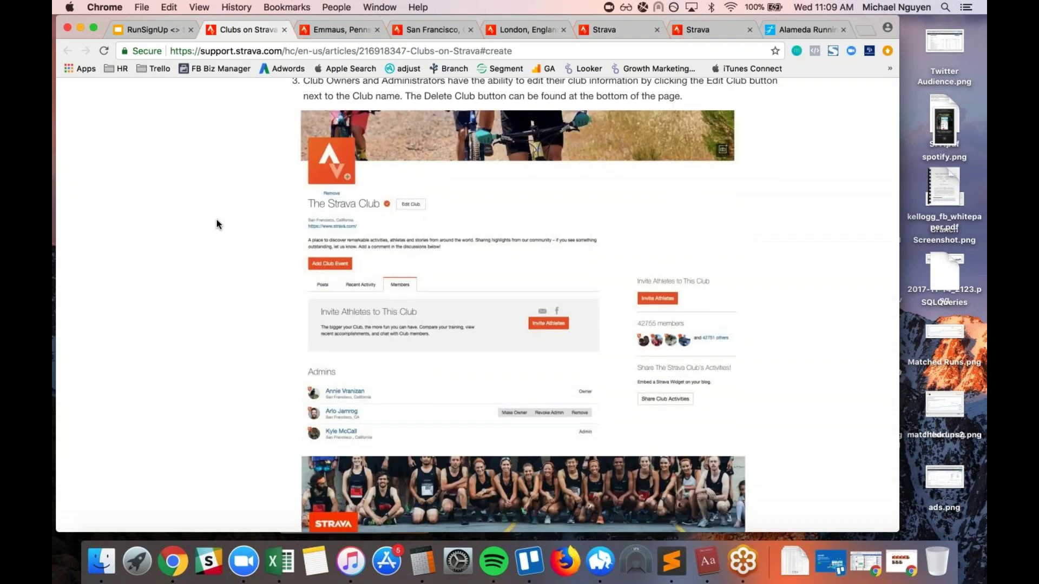
scroll(216, 223, "down", 2)
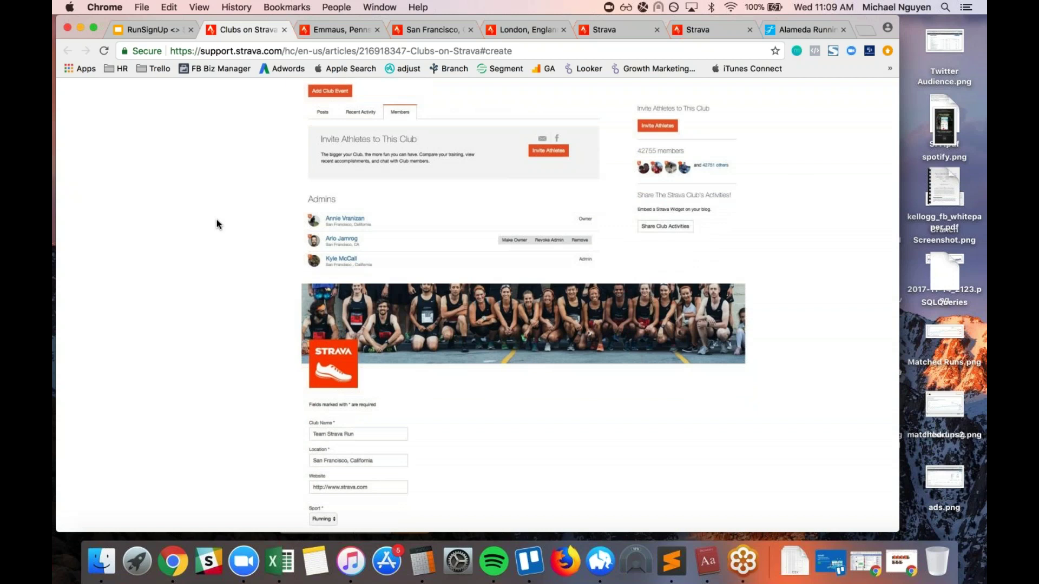
scroll(216, 219, "up", 5)
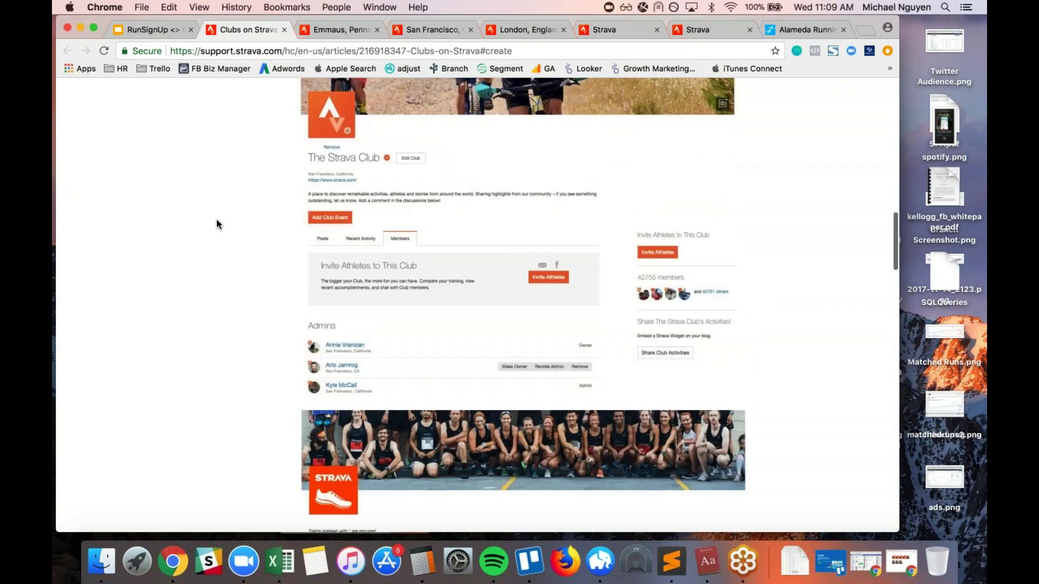
scroll(217, 224, "up", 4)
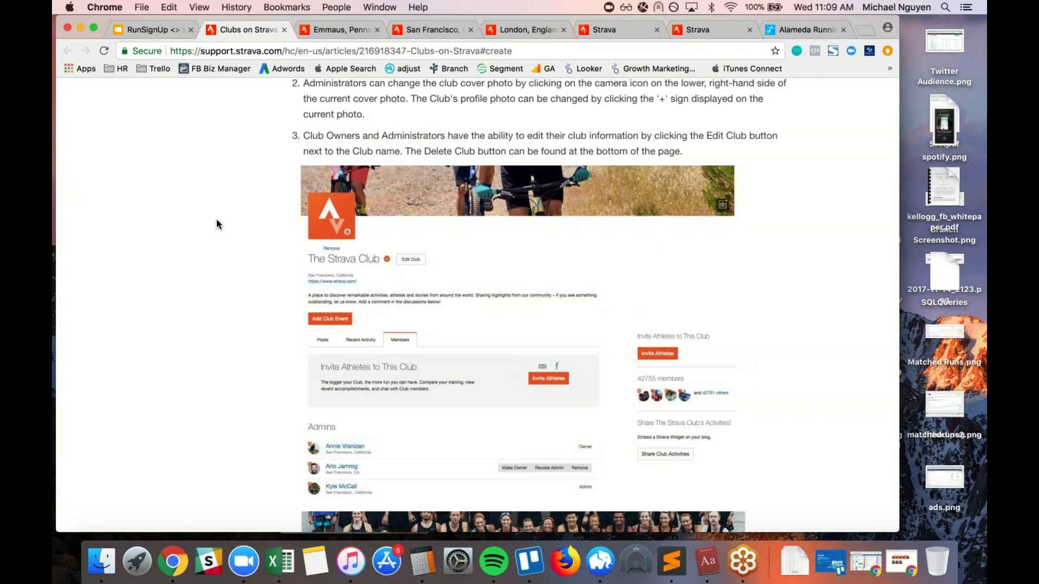
Continue past Leaderboards to the Posts section explaining how members create posts
scroll(217, 224, "down", 1)
scroll(217, 220, "down", 10)
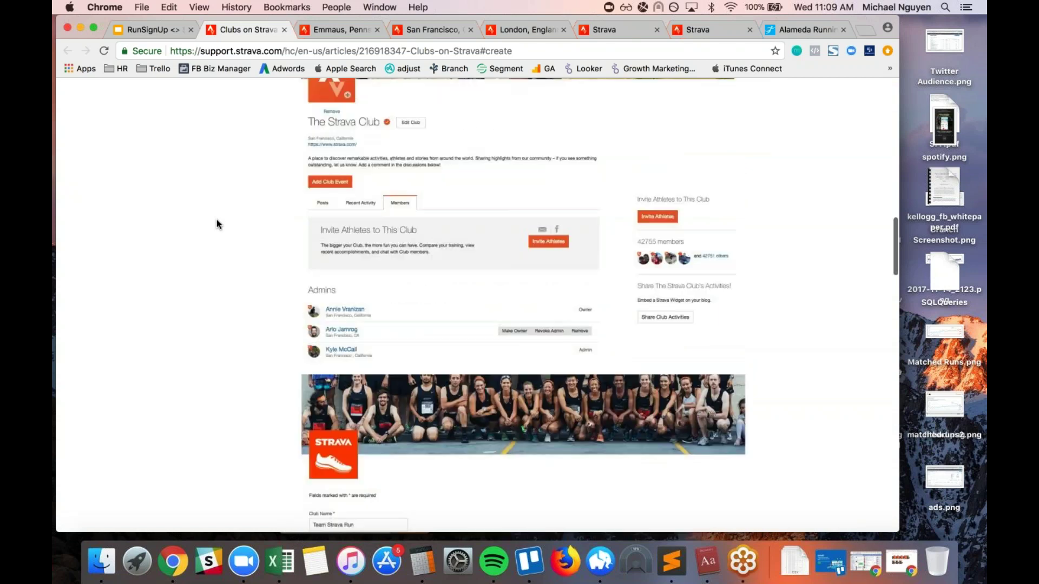
scroll(216, 224, "down", 10)
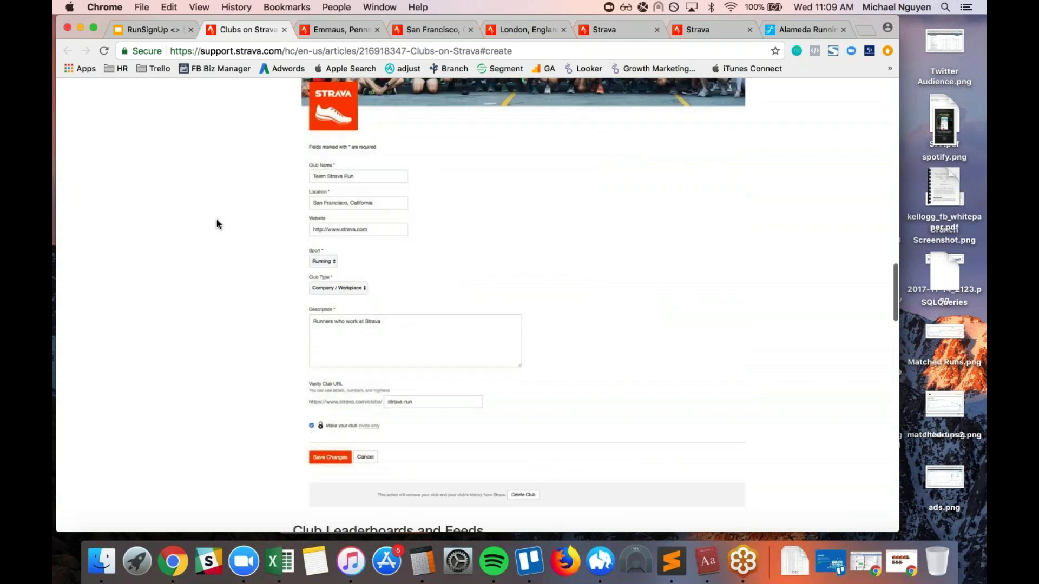
scroll(216, 224, "up", 5)
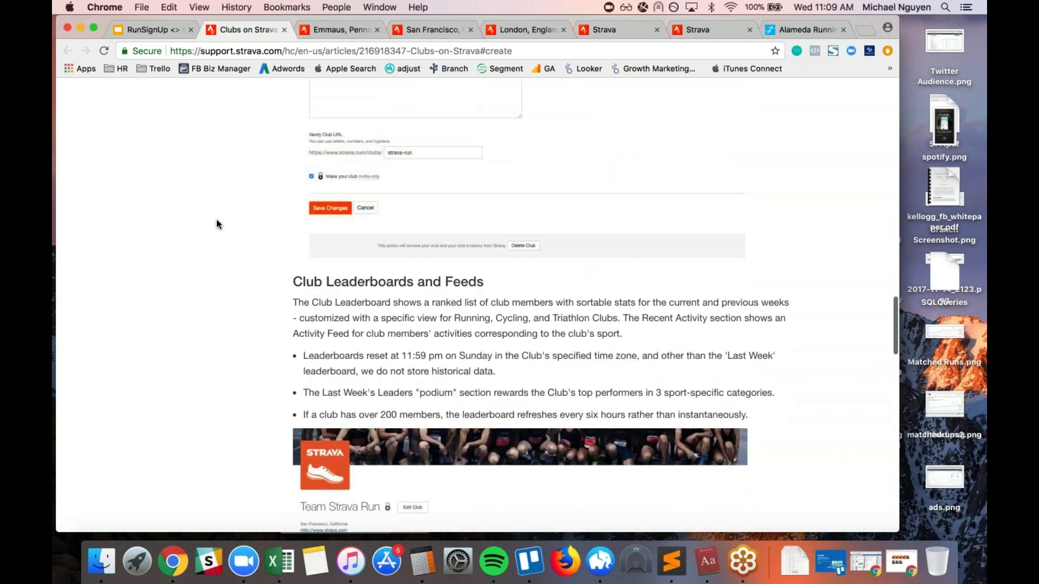
scroll(216, 224, "down", 1)
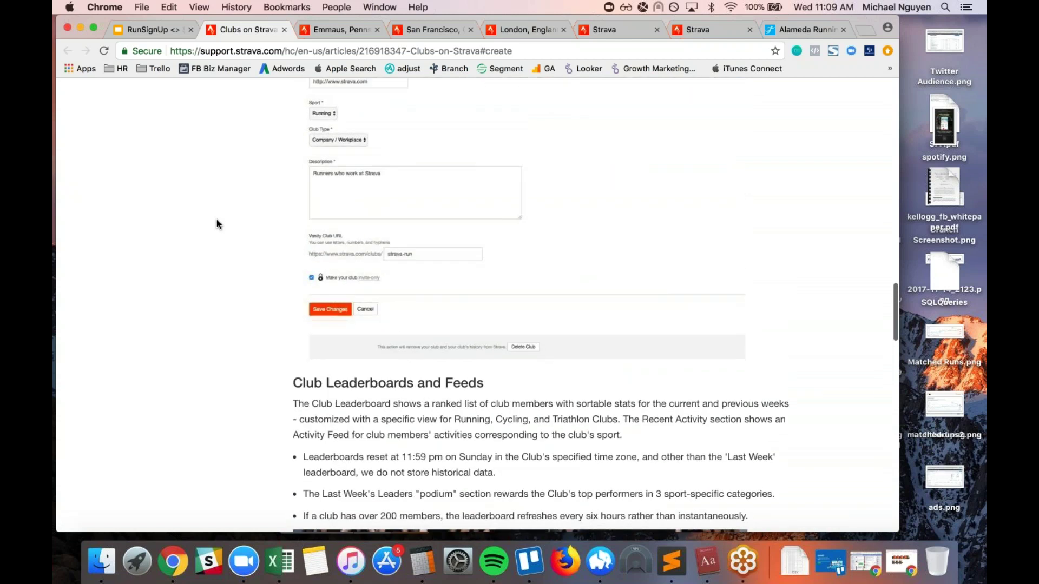
scroll(217, 221, "down", 9)
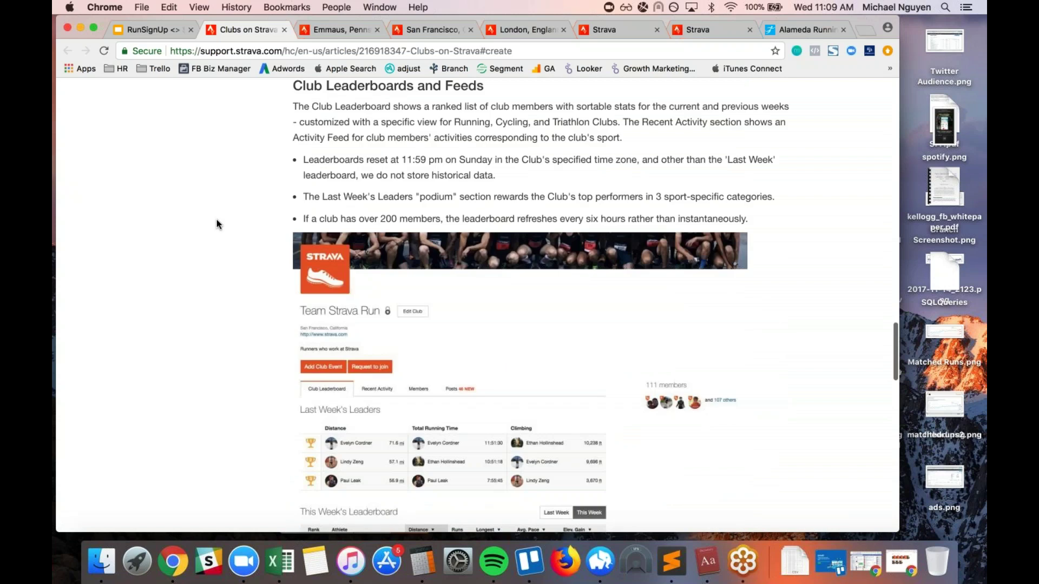
scroll(216, 217, "down", 5)
scroll(214, 213, "down", 10)
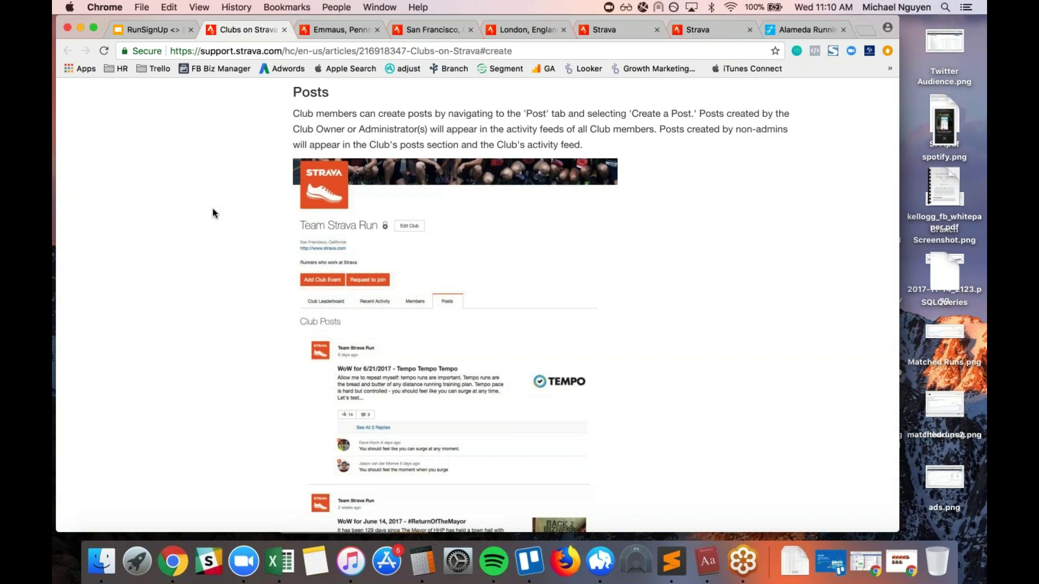
Scroll the clubs article down to Club Email Settings, then return to the RunSignUp slides tab
scroll(213, 208, "up", 1)
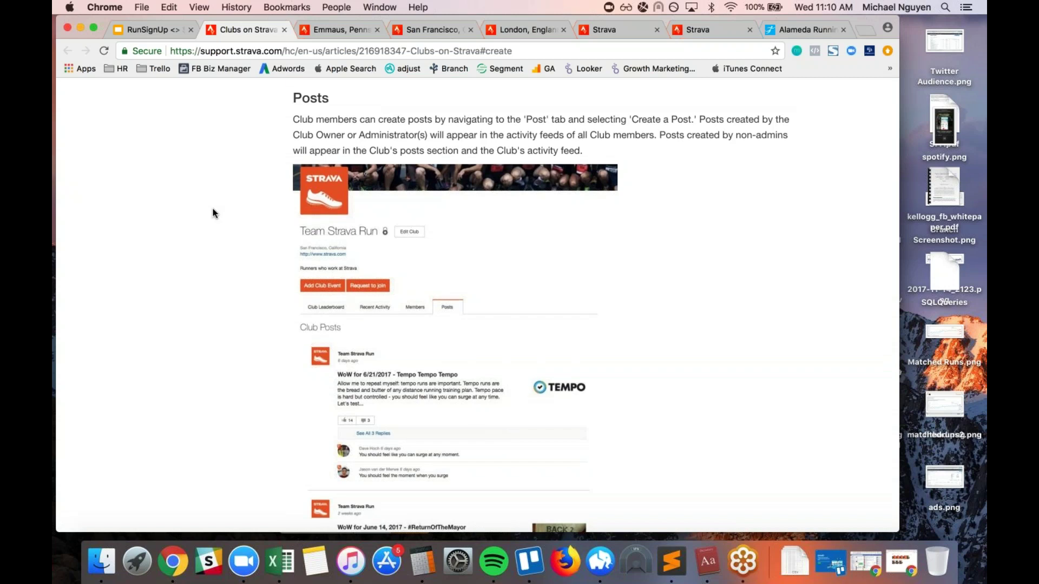
scroll(213, 213, "down", 1)
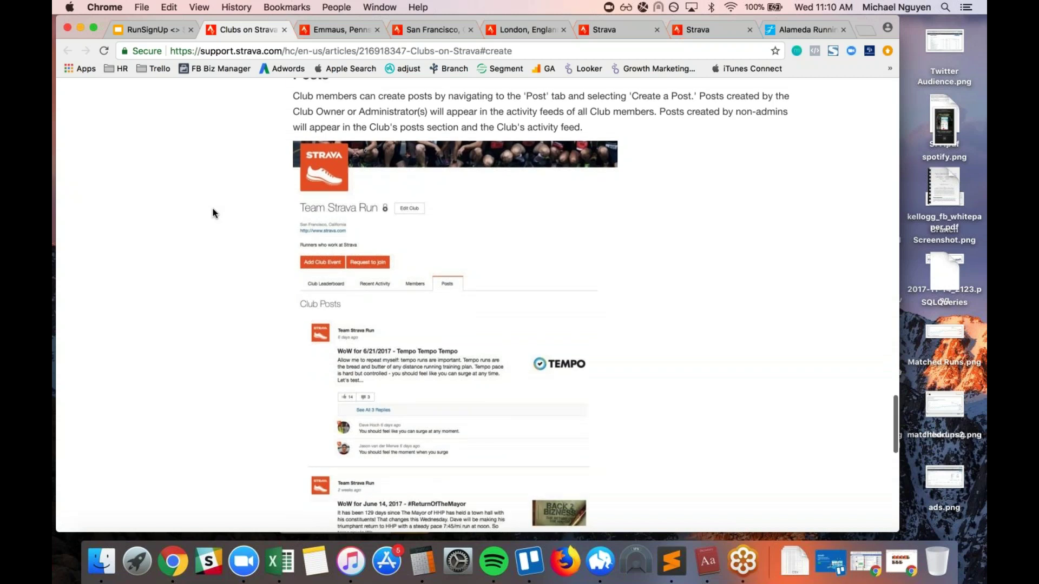
scroll(212, 212, "down", 5)
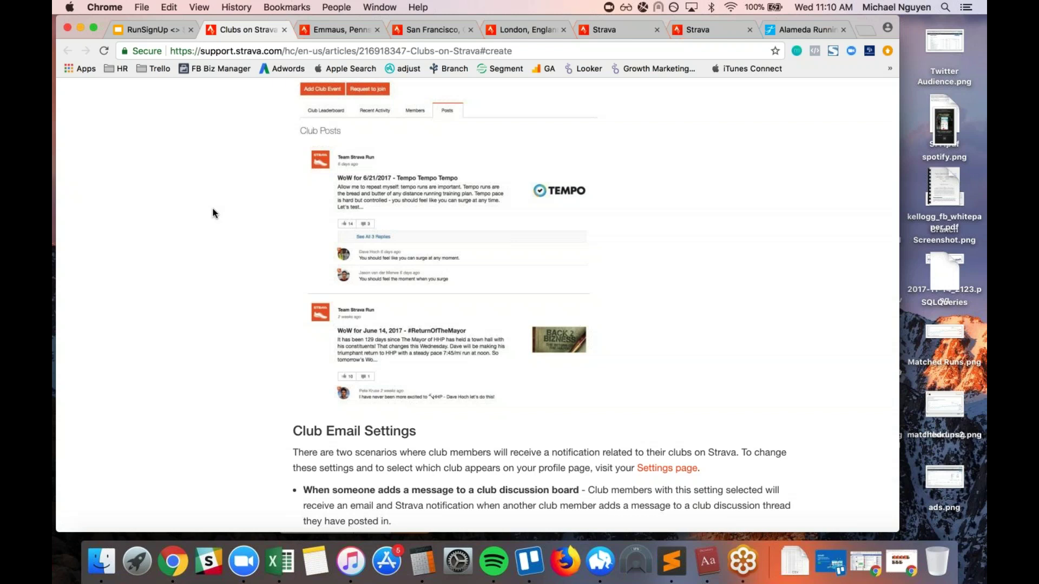
scroll(213, 209, "down", 1)
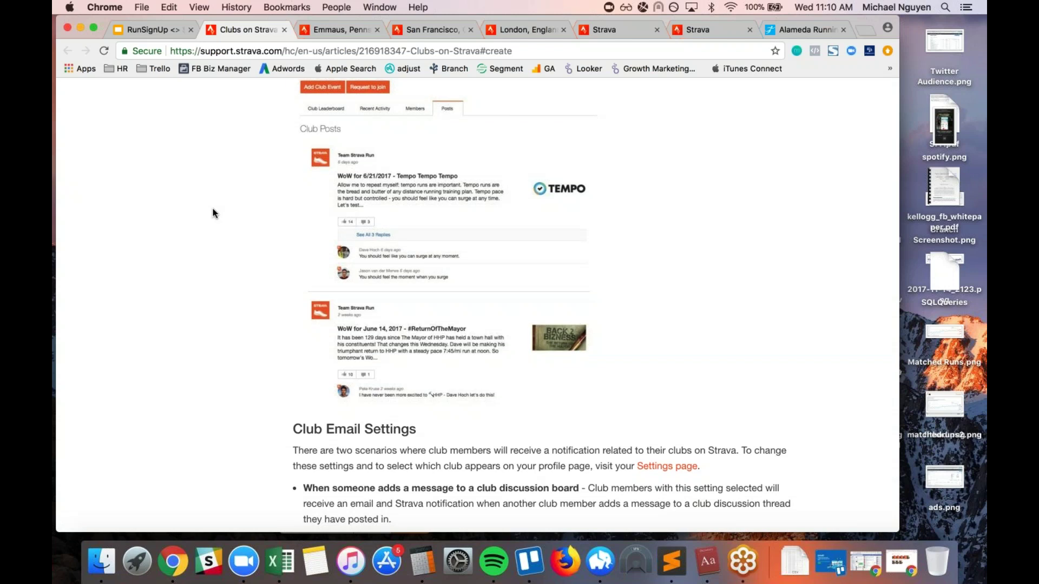
scroll(213, 209, "down", 5)
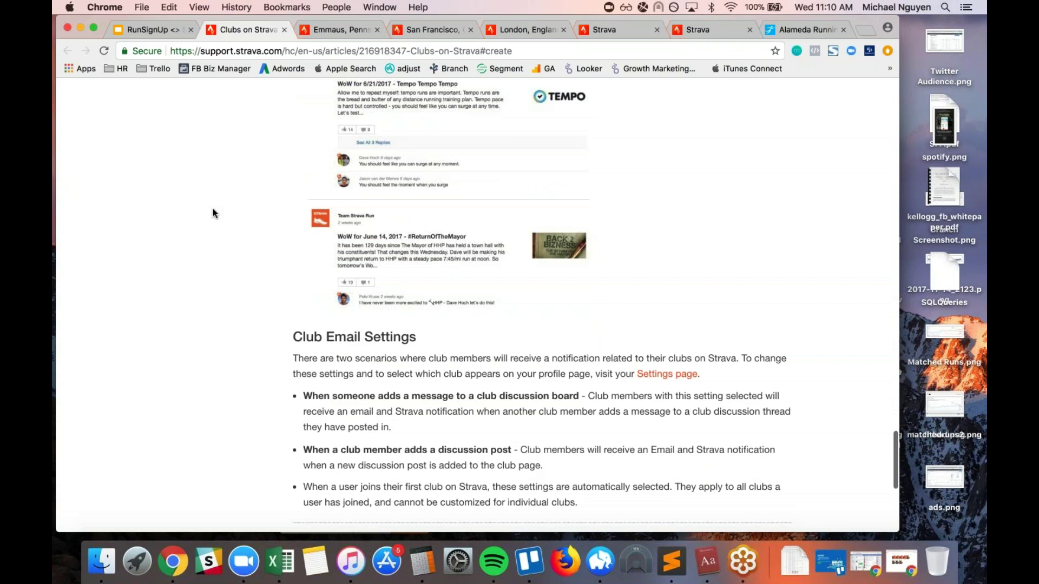
scroll(212, 209, "down", 7)
left_click(146, 30)
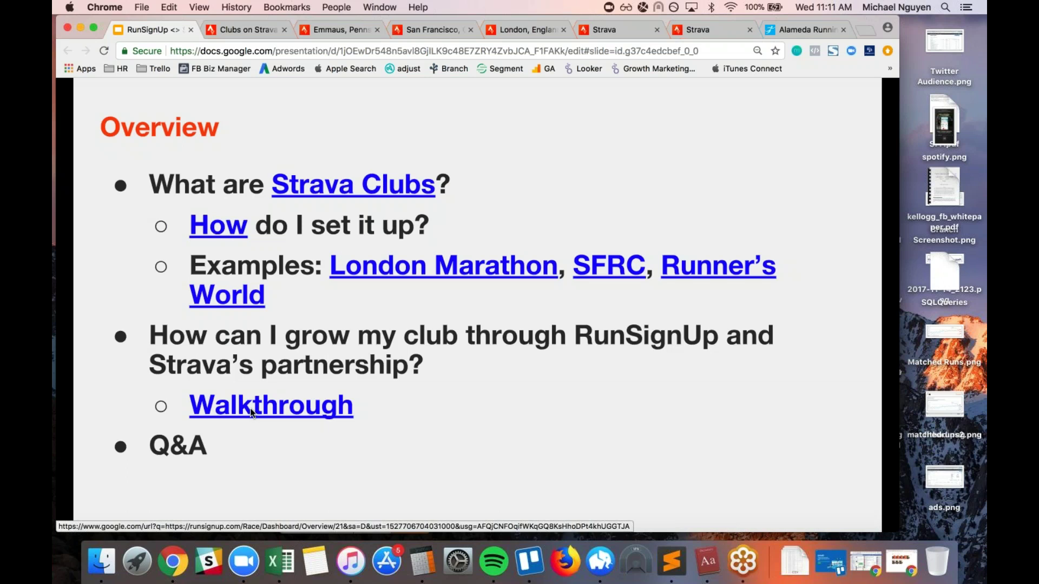
Follow the Overview slide's Walkthrough link to open RunSignUp's National Sponsors page
left_click(250, 411)
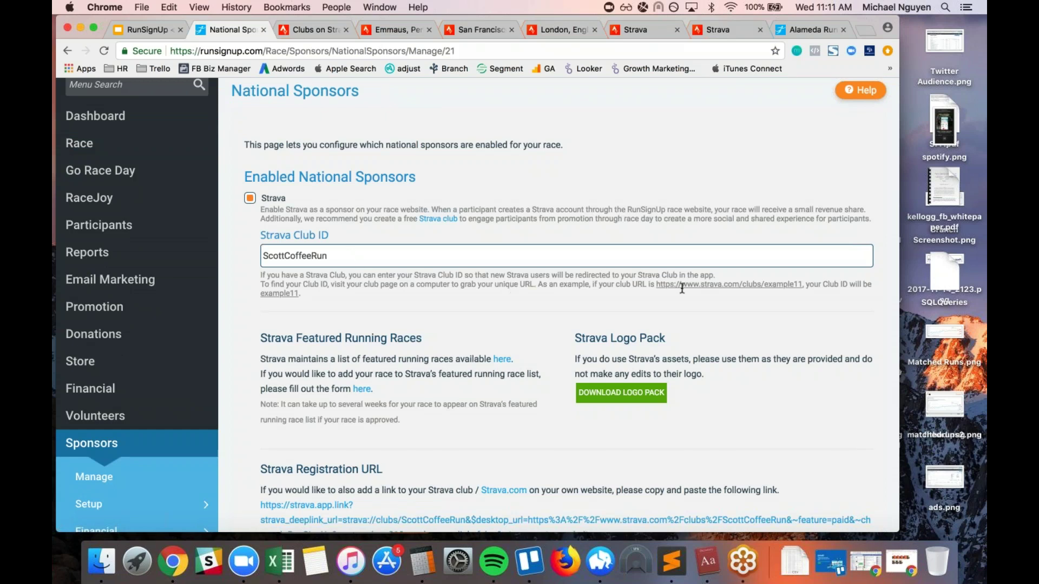
Highlight the example Strava club URL in the National Sponsors help text, then deselect it
left_click_drag(657, 285, 803, 285)
left_click(761, 302)
Bring up the Alameda Running Festival race page and view its Train with Strava page
left_click(817, 27)
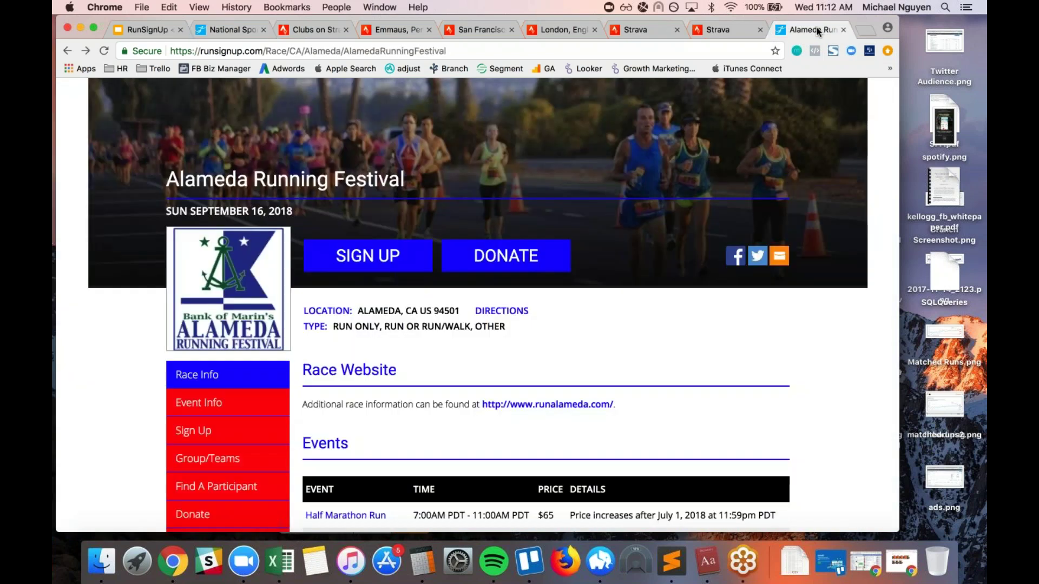
scroll(491, 202, "down", 1)
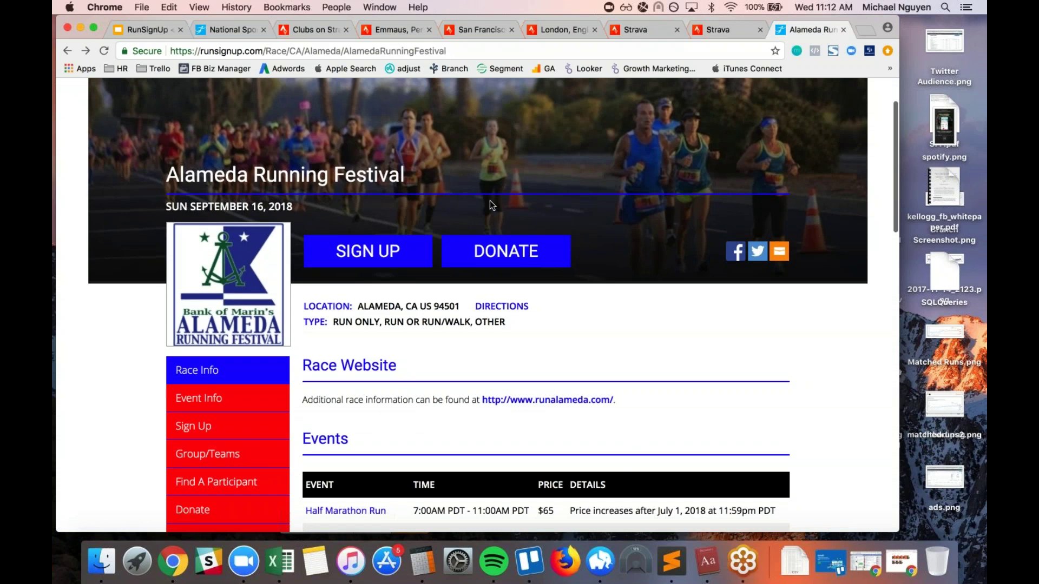
scroll(489, 205, "down", 5)
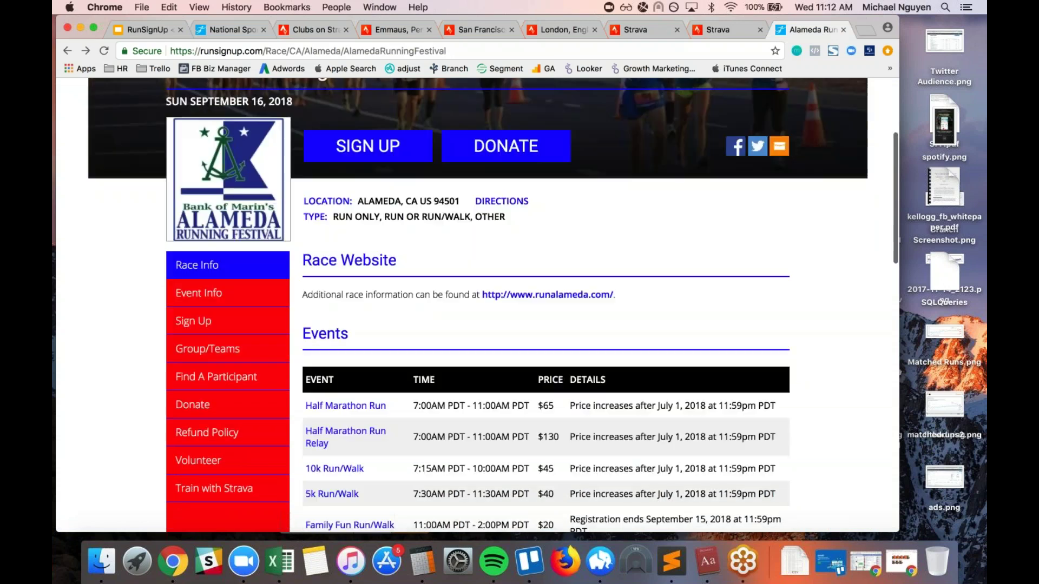
scroll(255, 382, "down", 5)
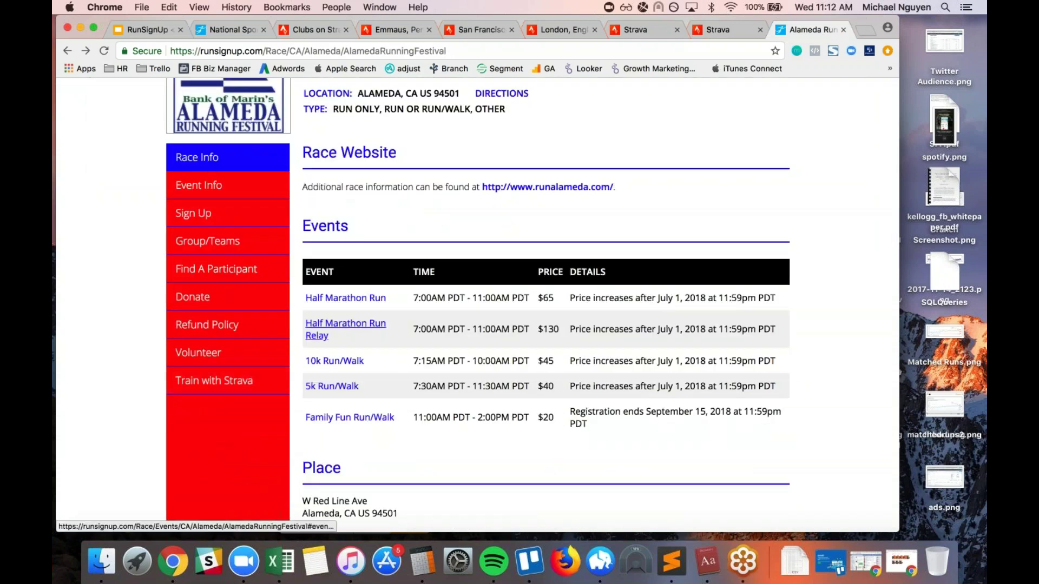
left_click(250, 384)
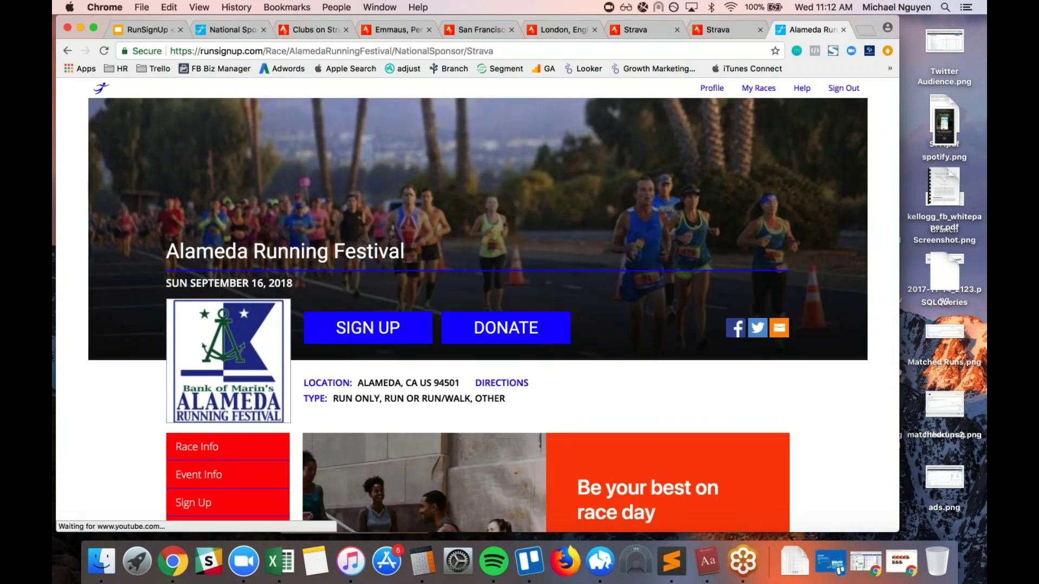
scroll(421, 336, "down", 10)
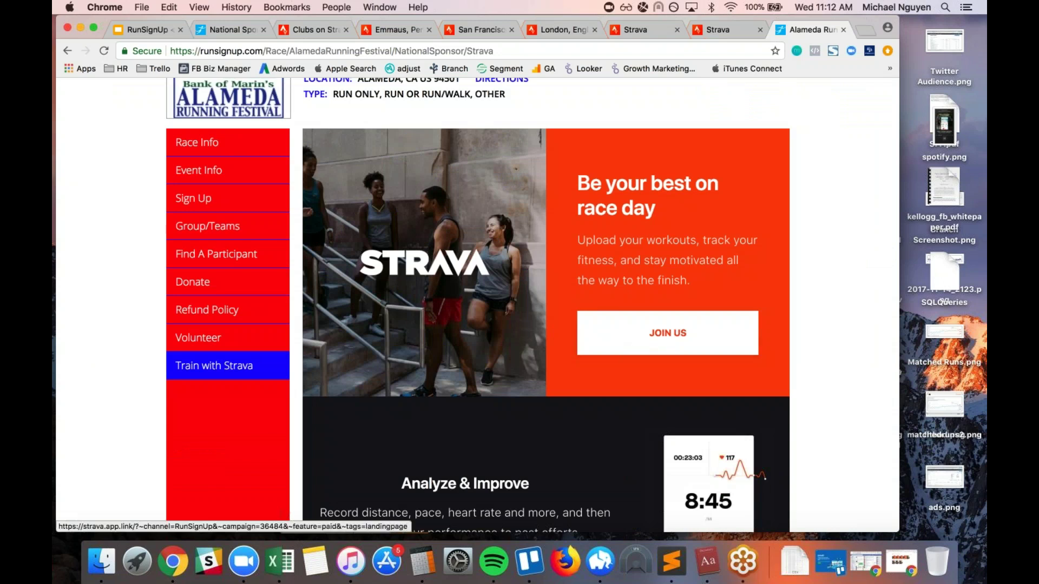
Return to the race info page and find the 'Join our training club on Strava' banner
left_click(67, 52)
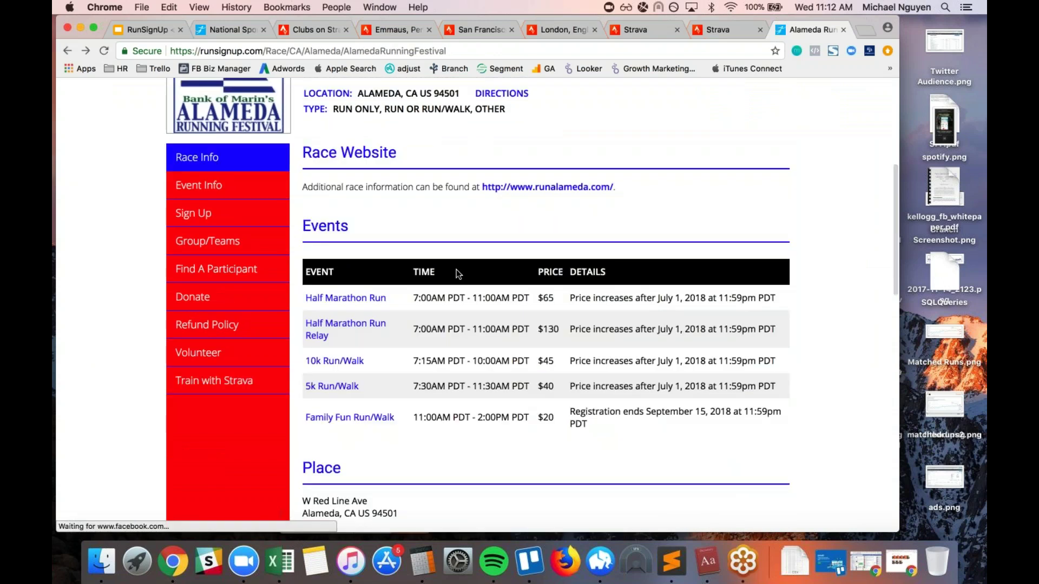
scroll(458, 274, "down", 5)
scroll(458, 274, "down", 6)
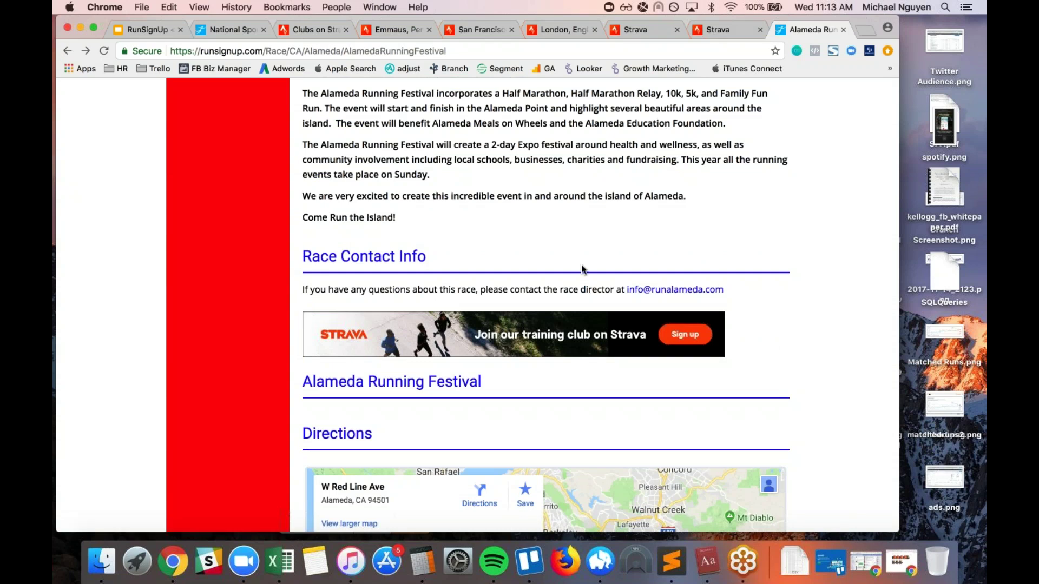
scroll(582, 269, "up", 3)
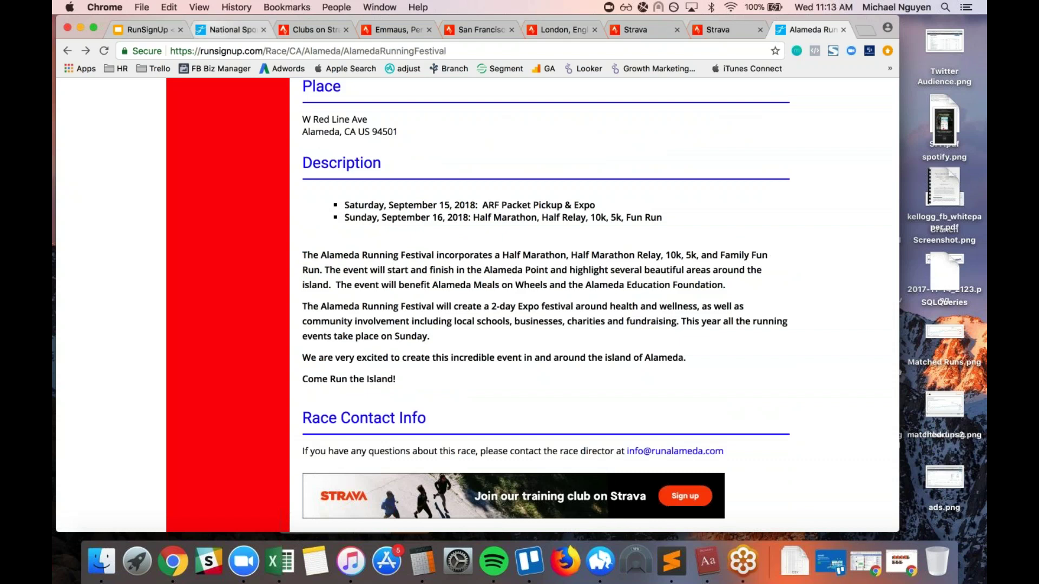
left_click(227, 30)
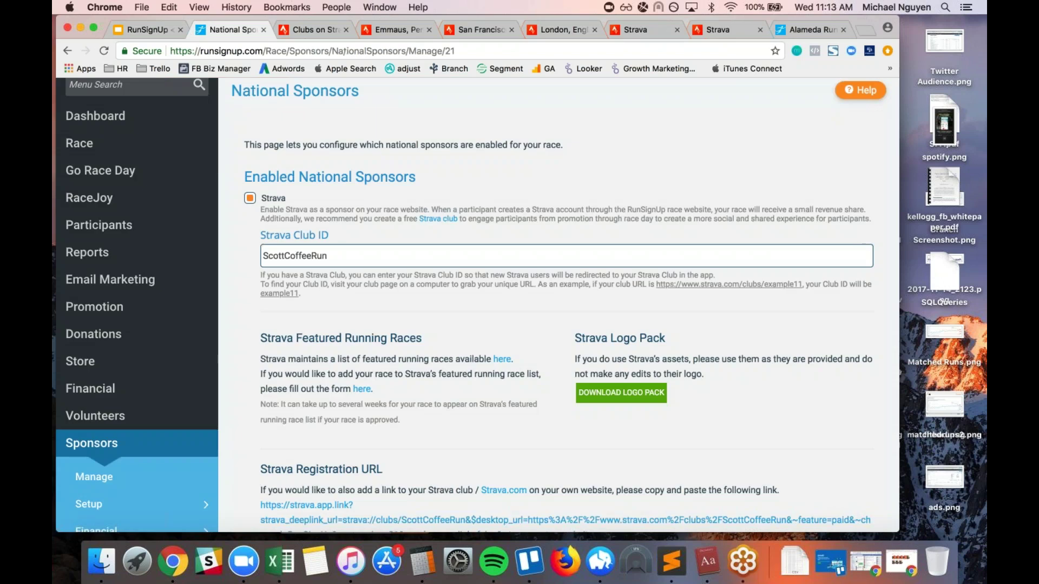
scroll(485, 204, "up", 1)
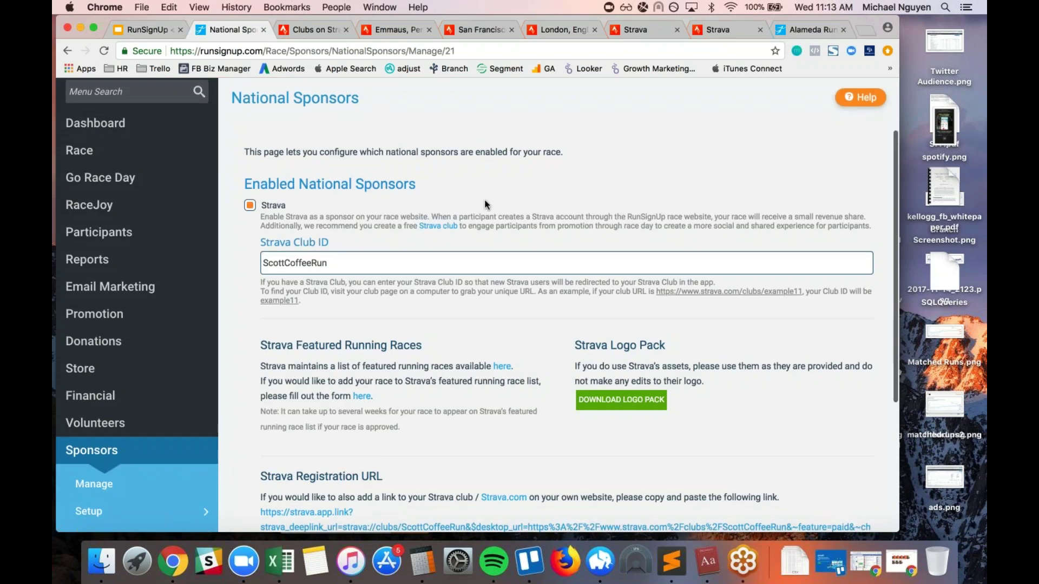
scroll(485, 204, "down", 2)
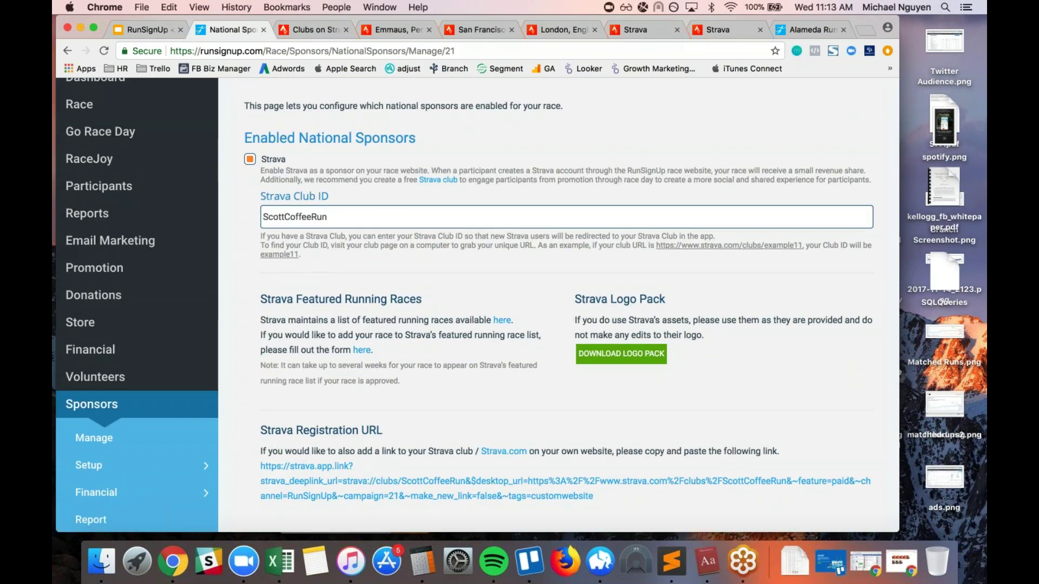
scroll(485, 204, "down", 1)
scroll(399, 224, "down", 2)
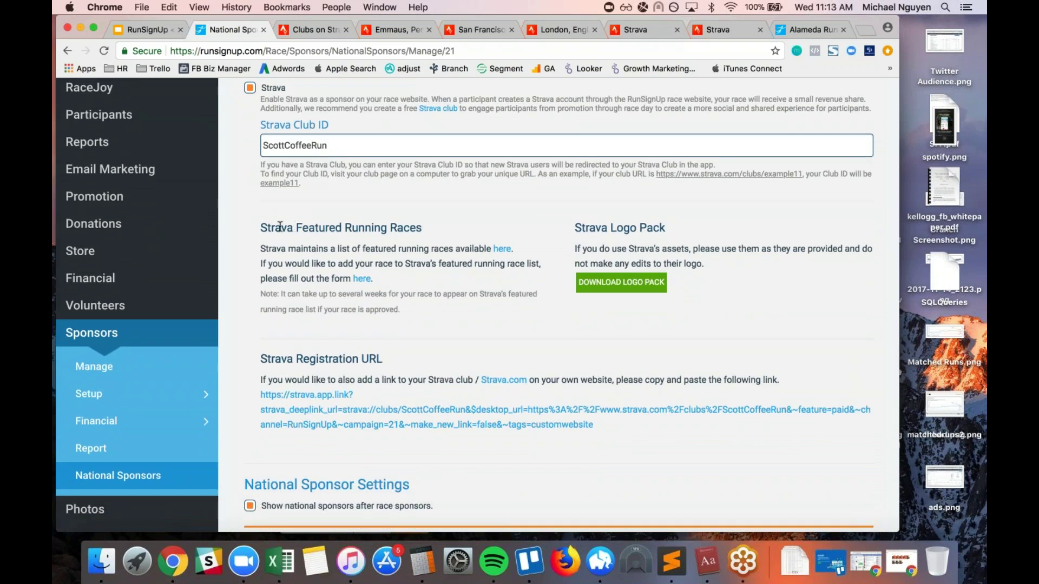
Browse Strava's featured May 2018 running races, then open the race submission form from RunSignUp's sponsor settings
left_click(502, 249)
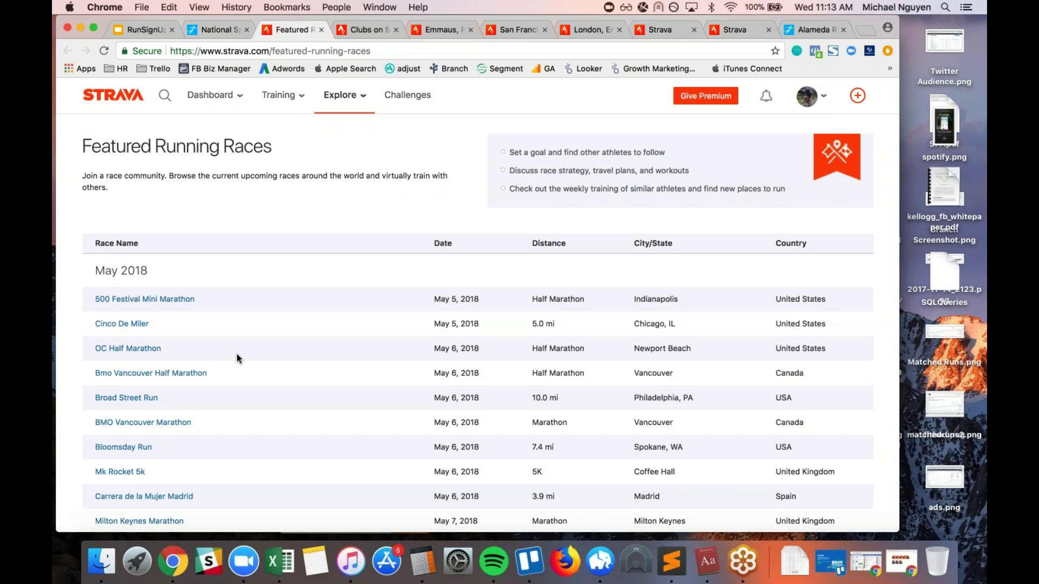
scroll(236, 359, "down", 1)
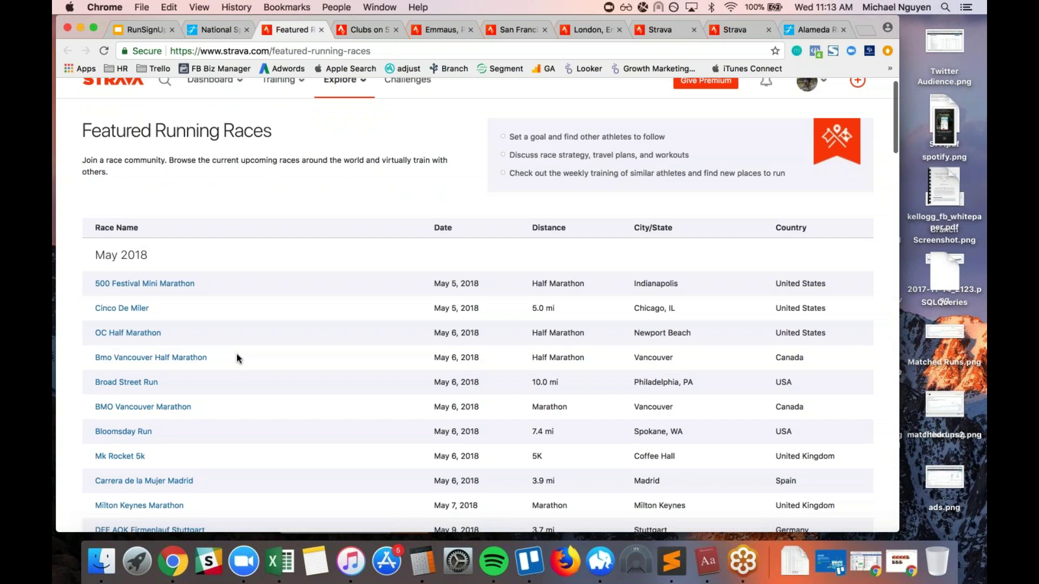
scroll(238, 359, "down", 1)
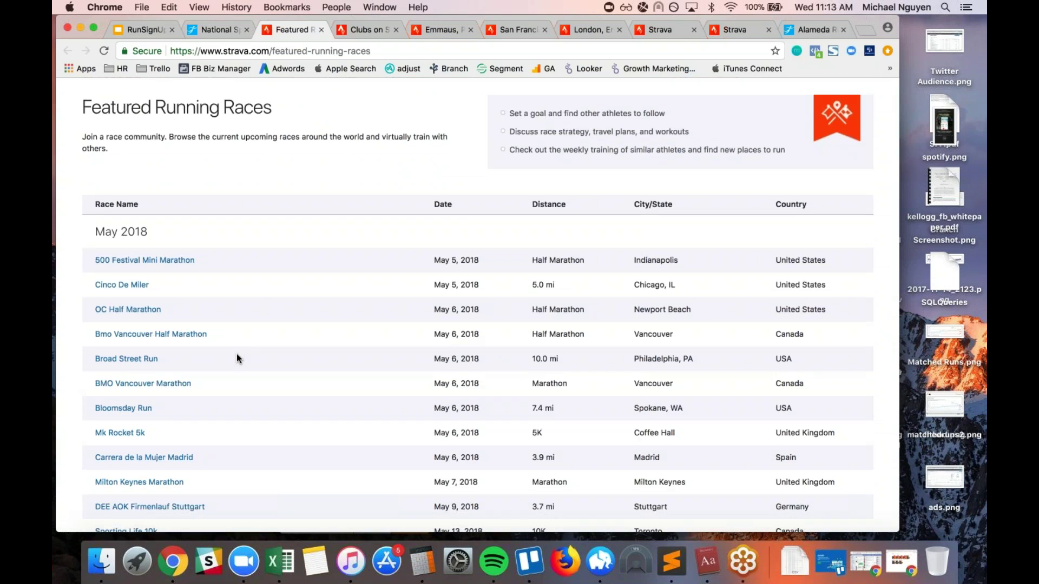
scroll(238, 358, "down", 3)
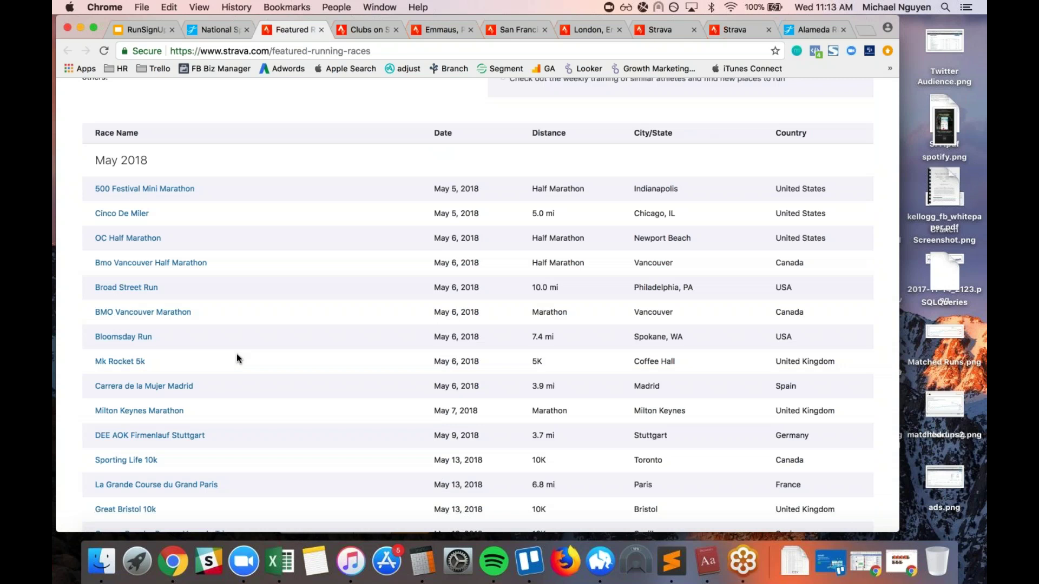
left_click(218, 31)
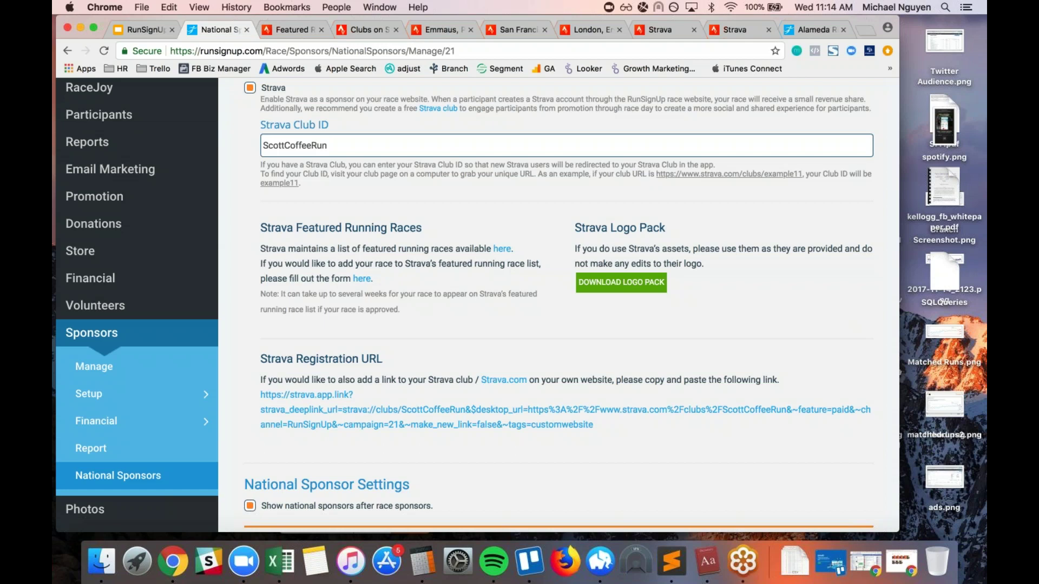
left_click(362, 279)
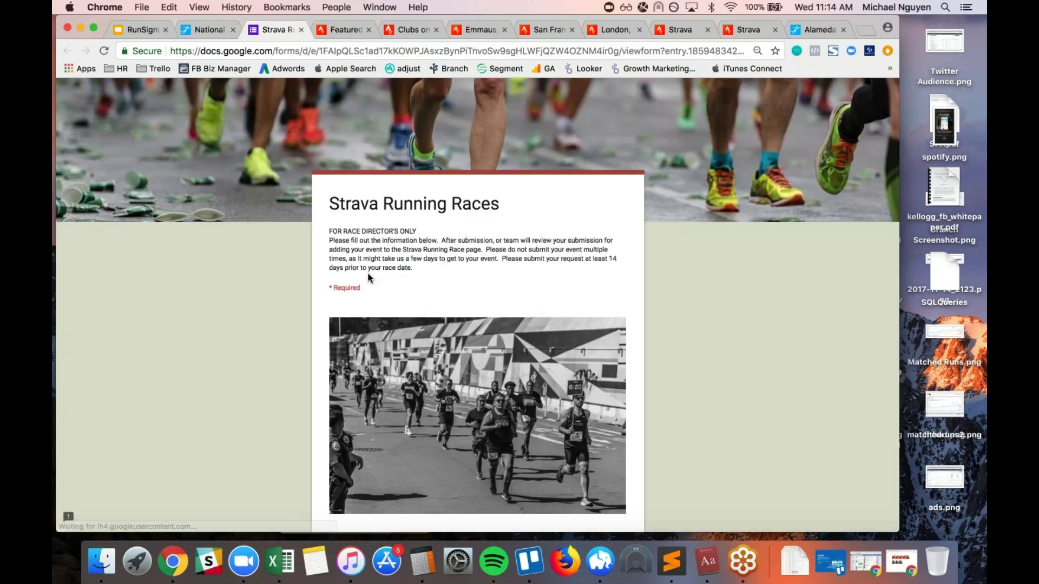
Look through the Strava Running Races form fields, then return to RunSignUp's National Sponsors settings
scroll(370, 277, "down", 5)
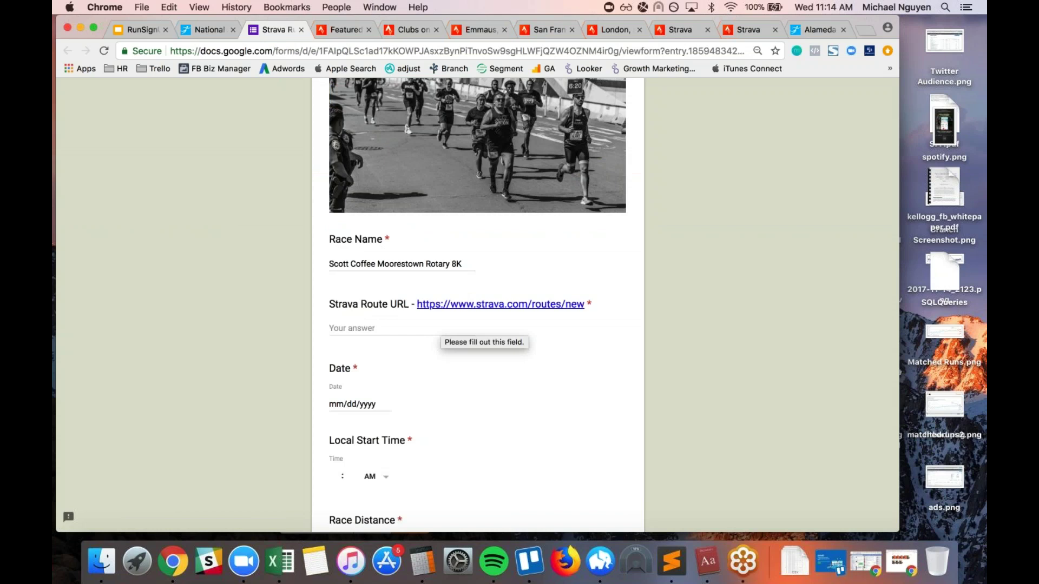
scroll(478, 303, "down", 1)
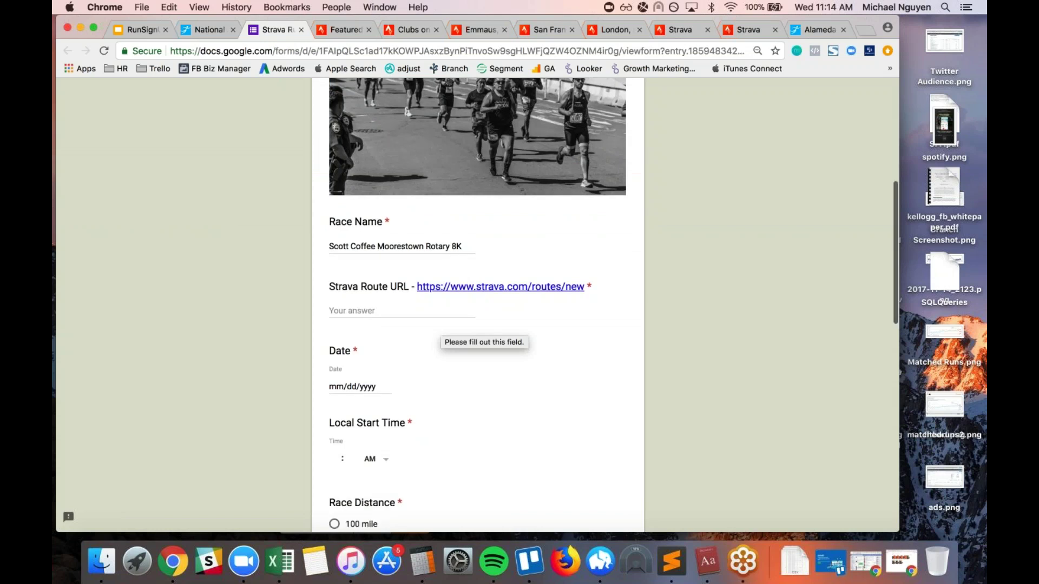
scroll(478, 303, "down", 10)
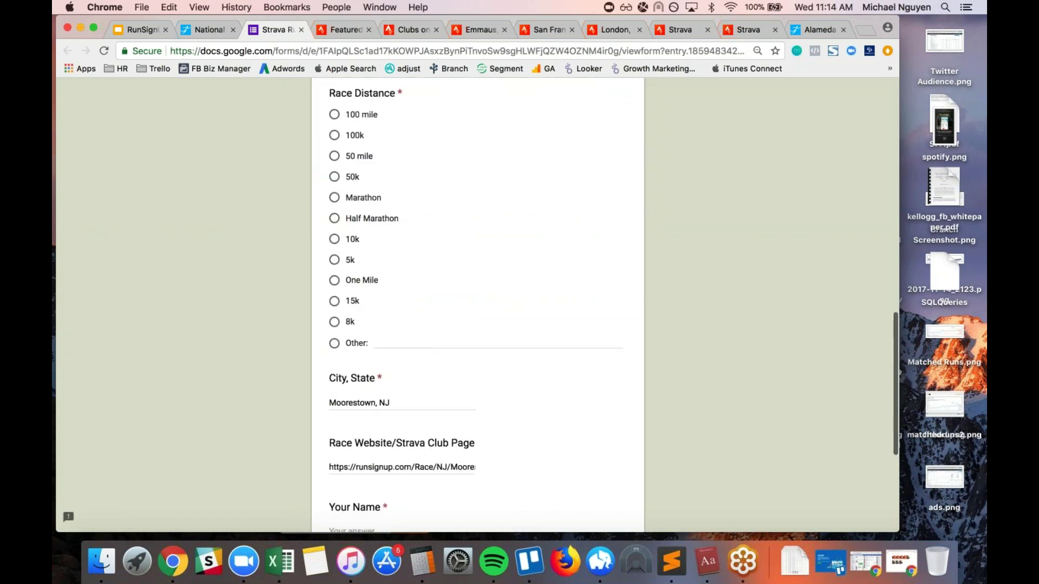
scroll(478, 303, "up", 3)
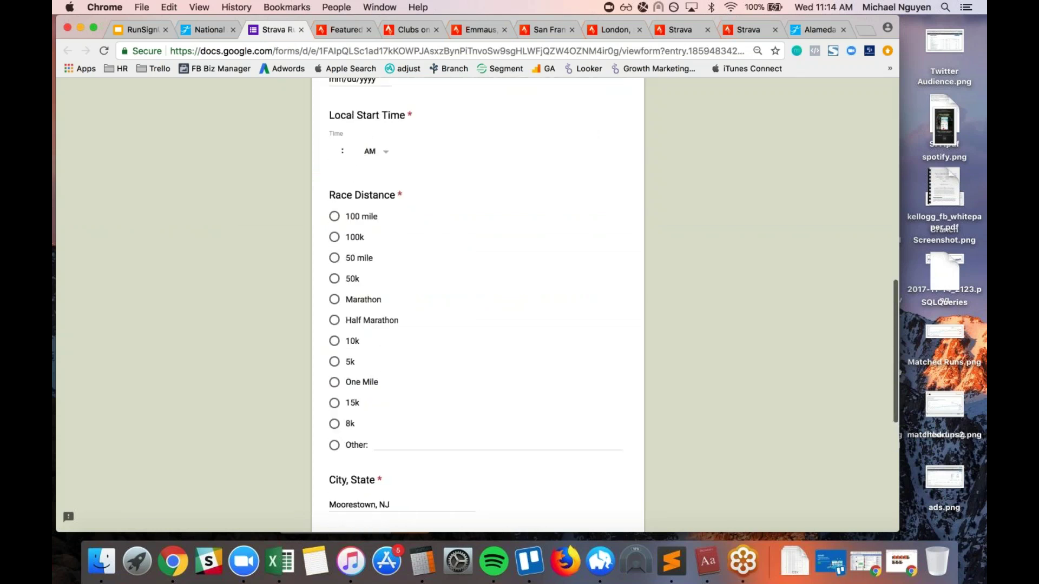
scroll(478, 303, "up", 9)
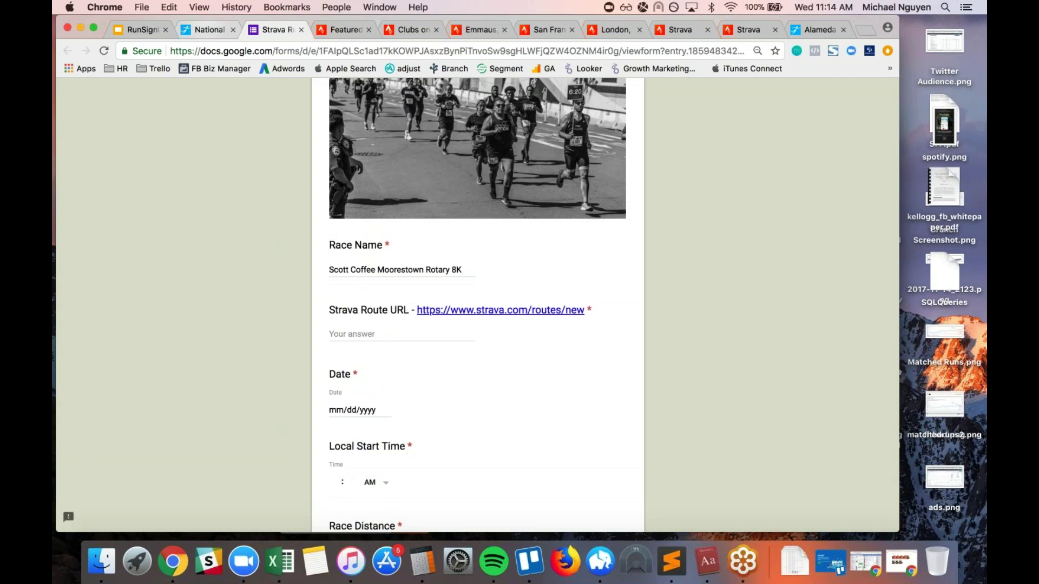
left_click(209, 29)
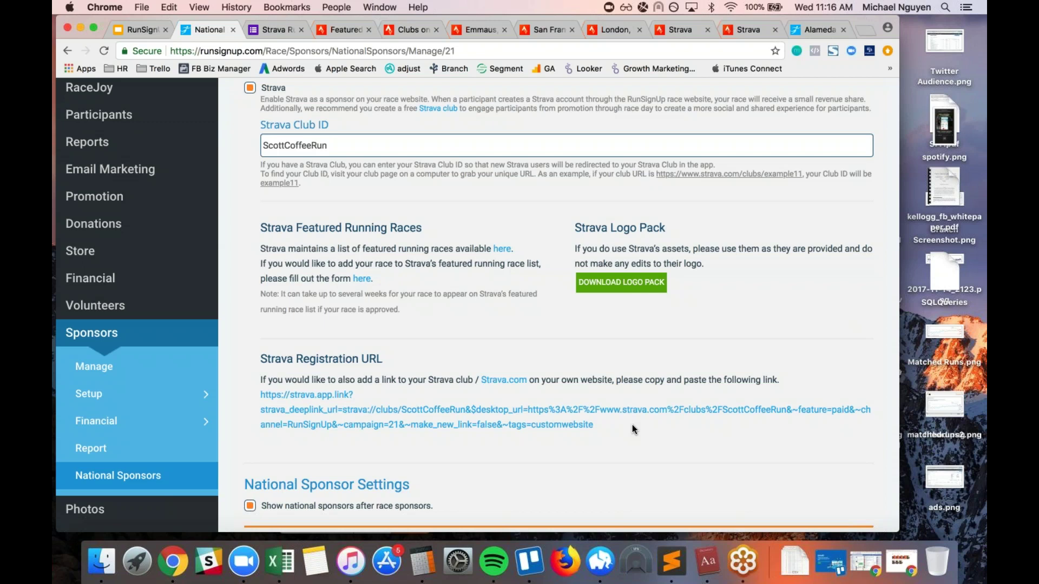
scroll(632, 424, "down", 1)
scroll(633, 430, "down", 3)
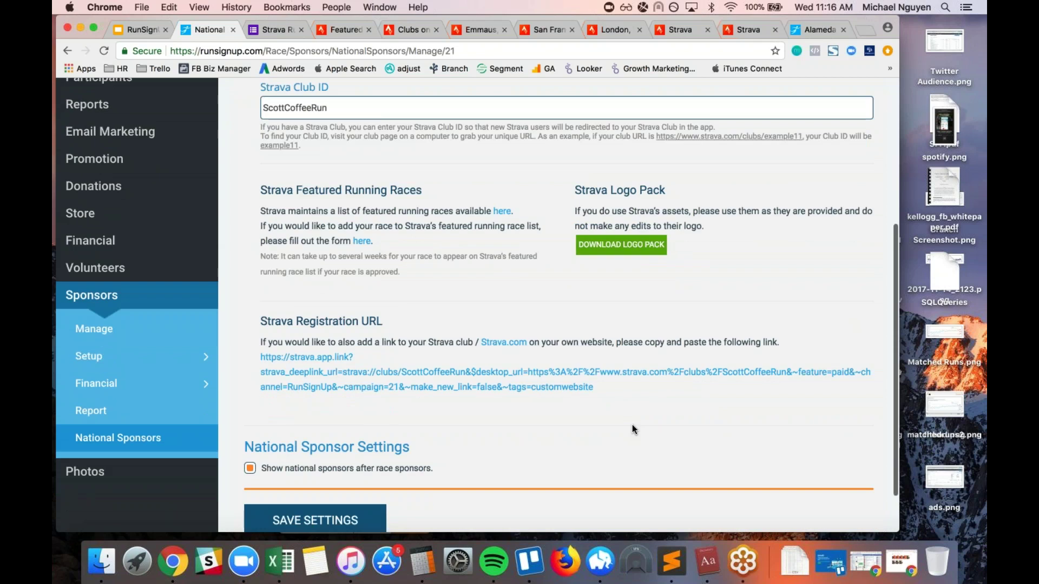
scroll(632, 425, "up", 2)
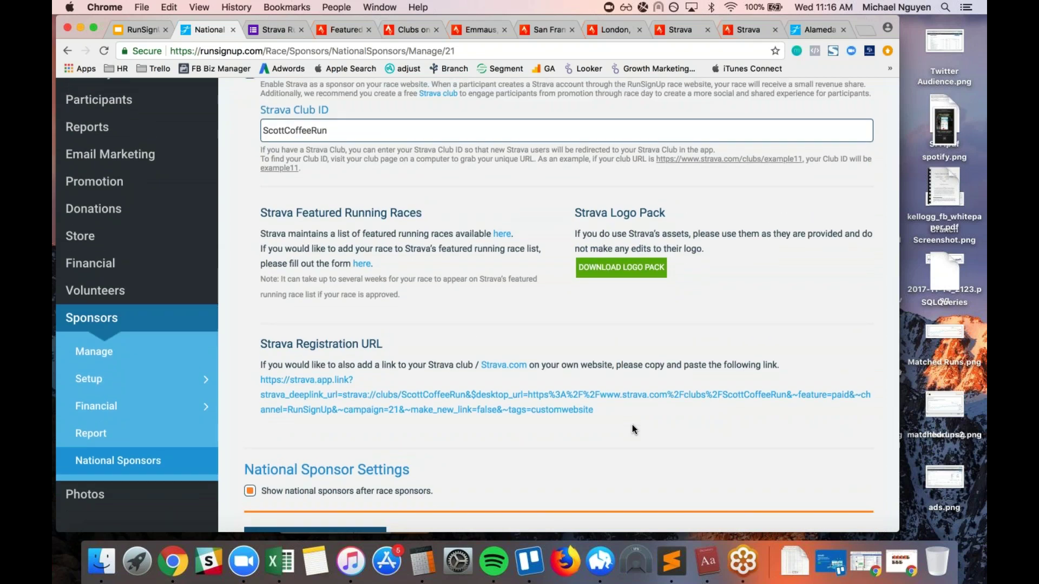
scroll(634, 429, "up", 3)
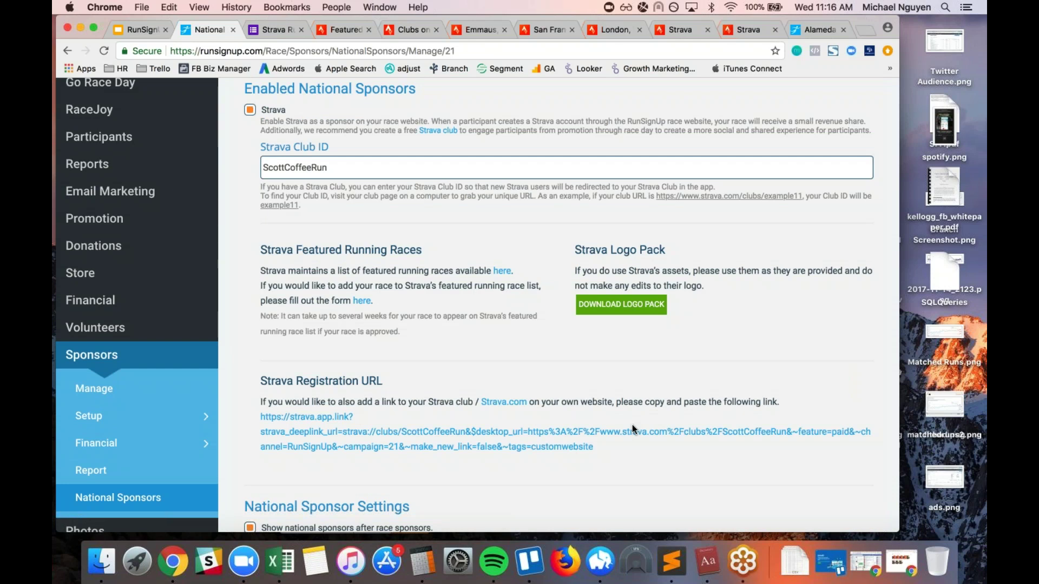
scroll(633, 429, "up", 1)
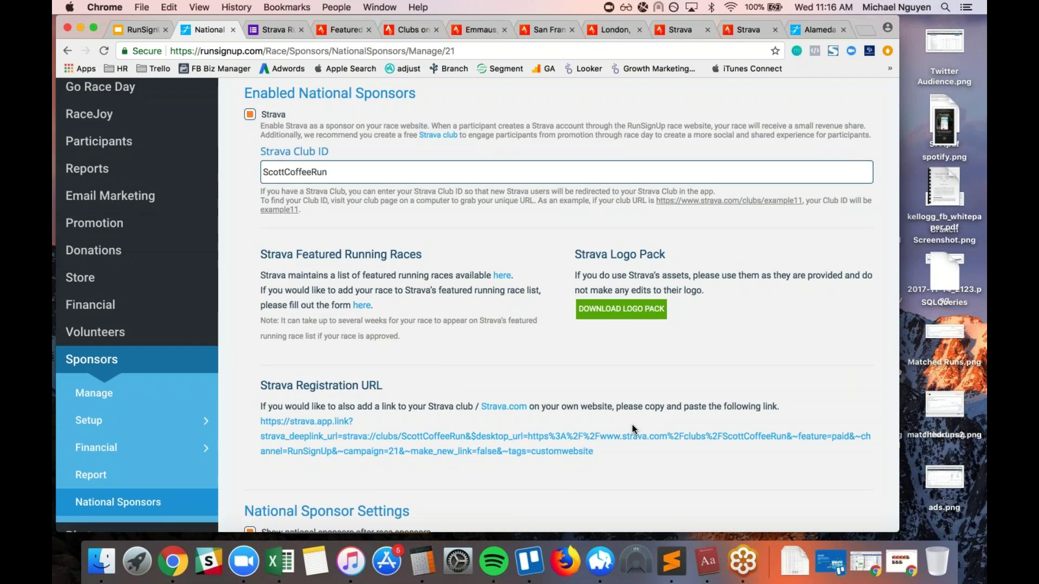
scroll(633, 424, "up", 1)
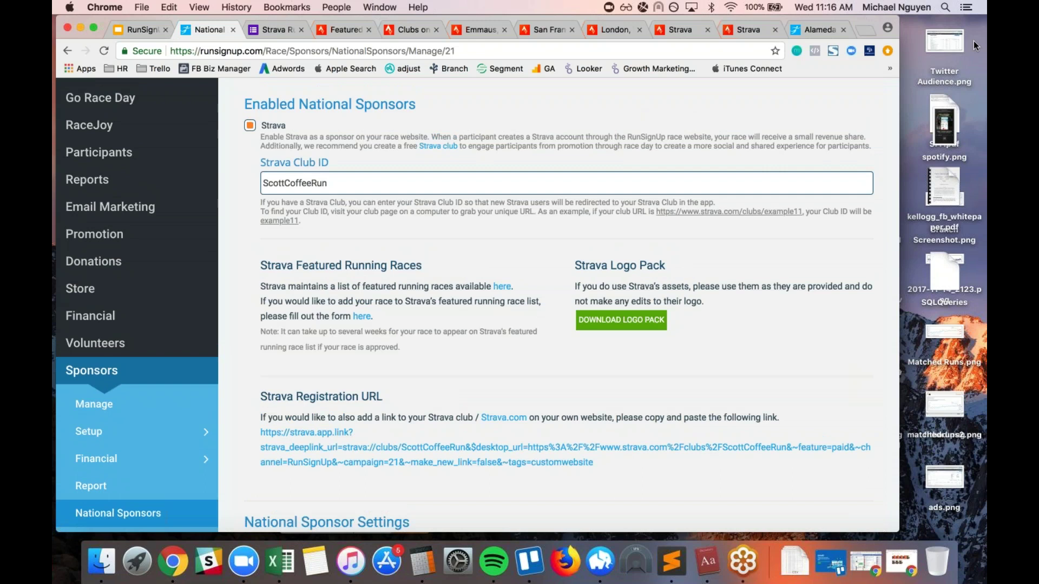
Switch back to the Google Slides tab showing the Overview slide
left_click(132, 30)
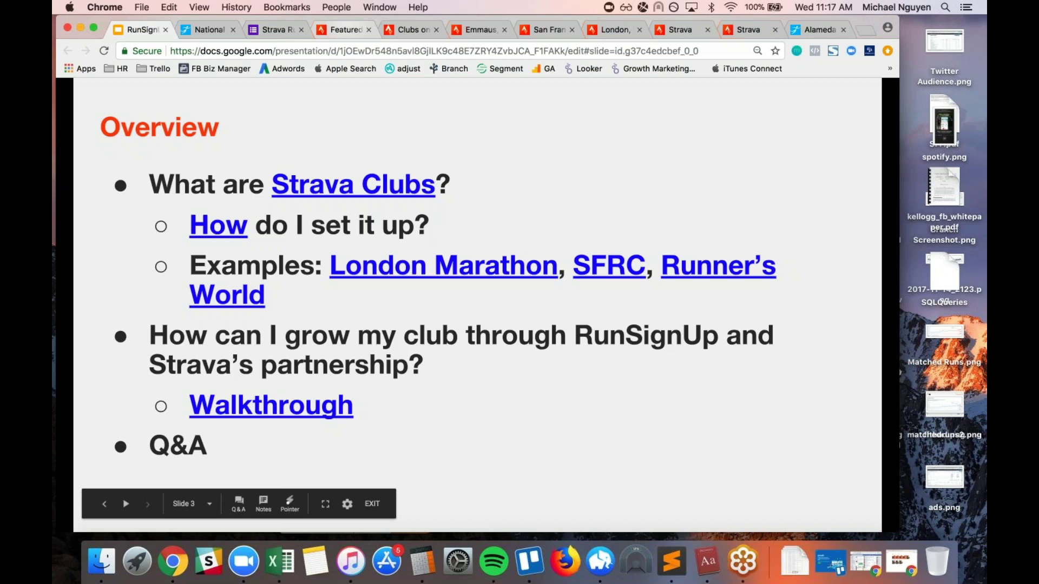
Switch to Strava's featured running races page, scroll to its top, then return to the Overview slide
key("super+4")
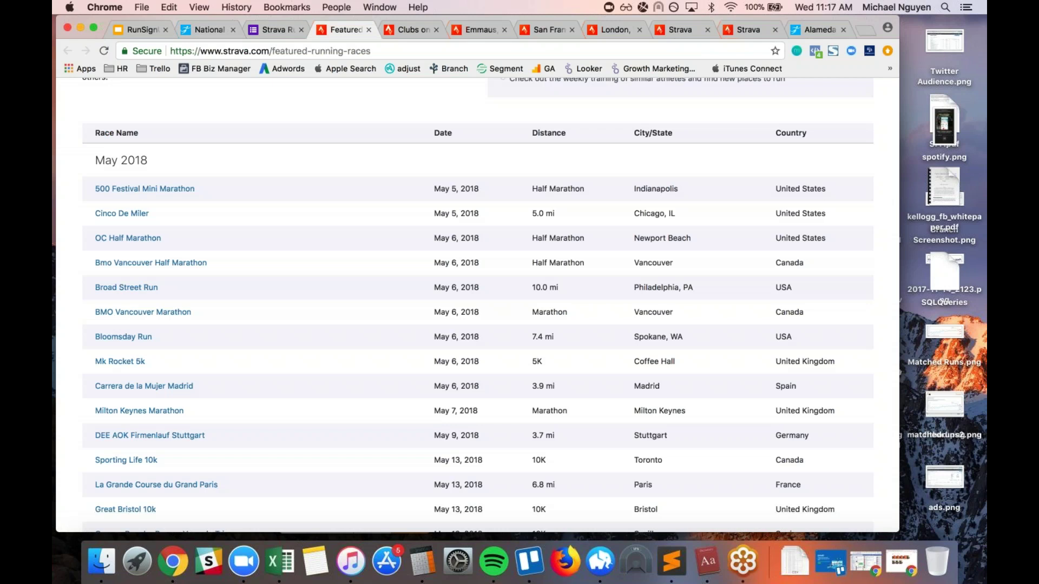
scroll(476, 303, "up", 3)
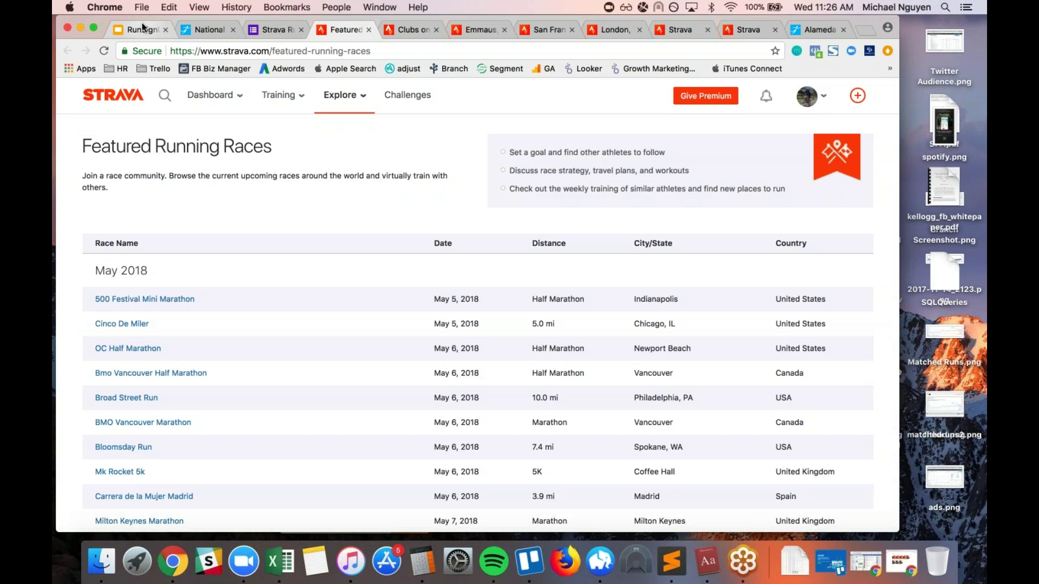
left_click(142, 24)
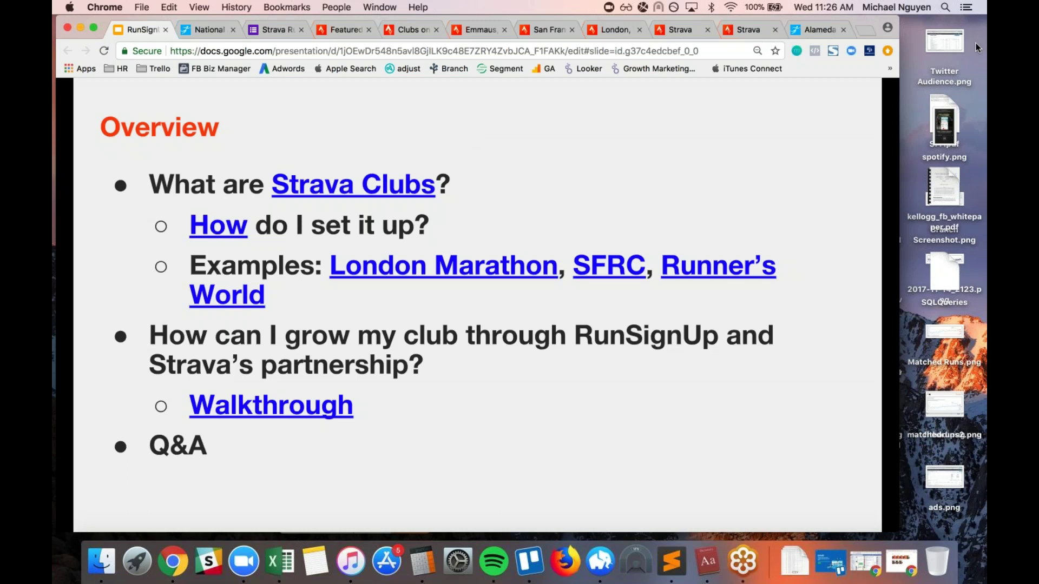
Move focus to the desktop, leaving the Overview slide displayed
left_click(949, 71)
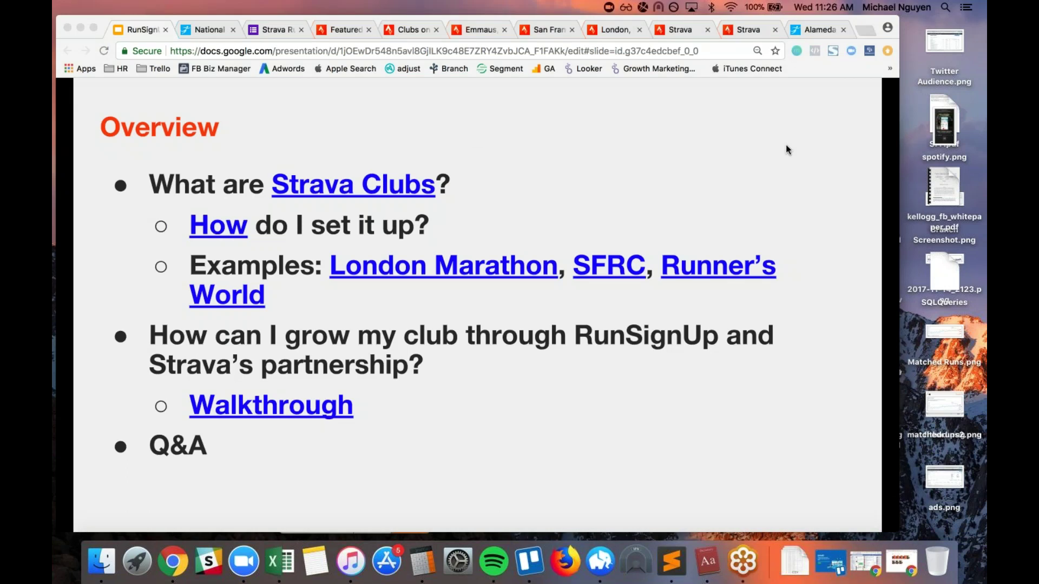